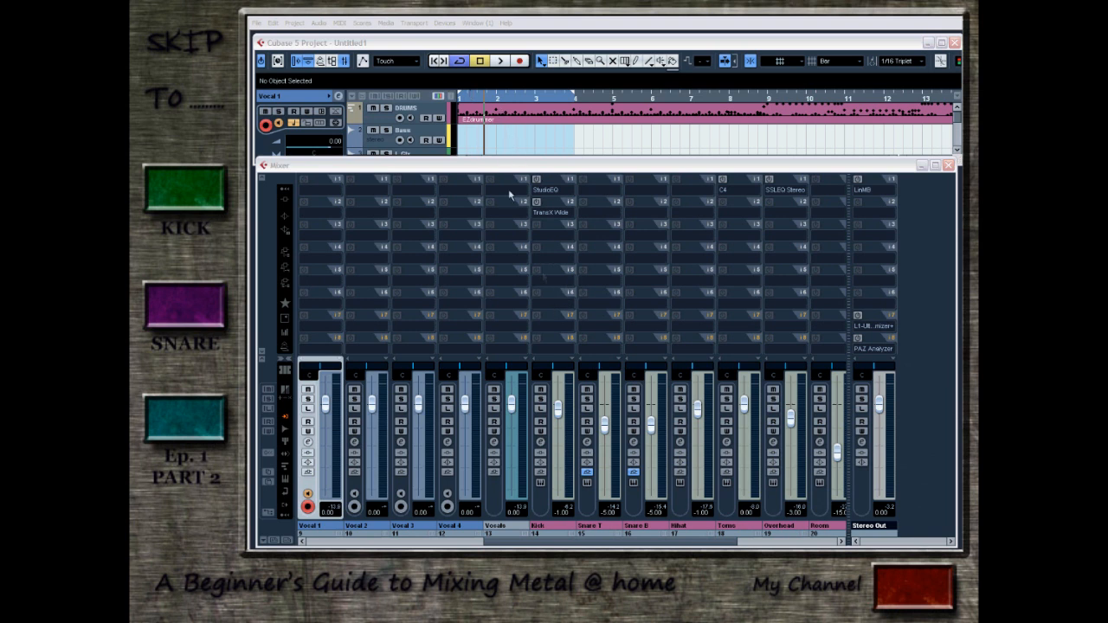
- Enlarge the project window, select the DRUMS track and open its EZdrummer instrument
left_click(515, 128)
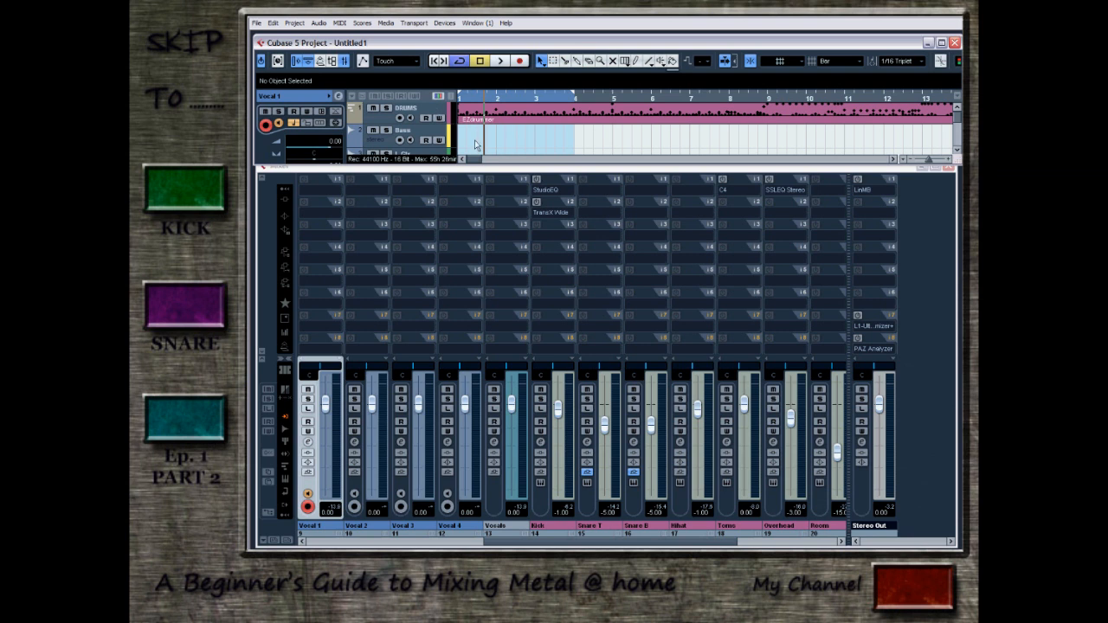
left_click_drag(959, 162, 959, 305)
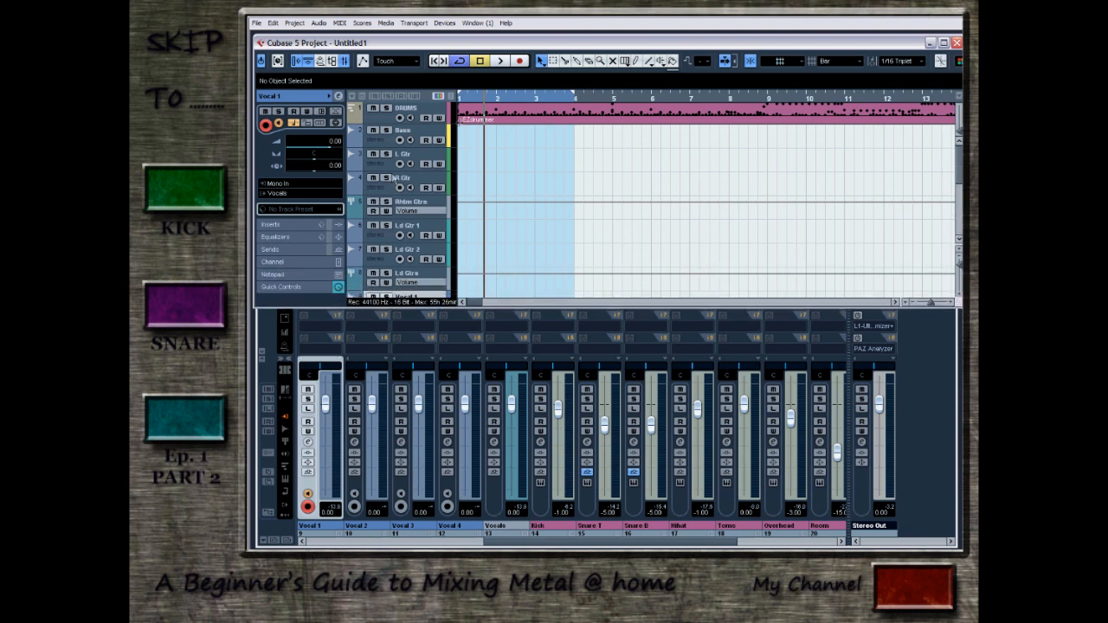
left_click(472, 119)
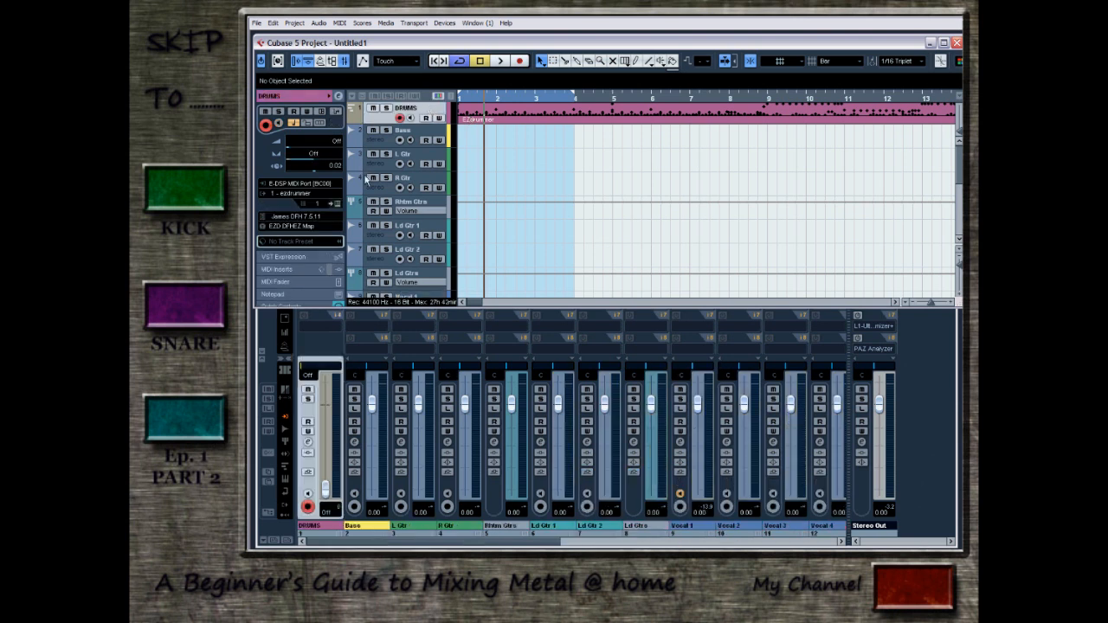
left_click(335, 204)
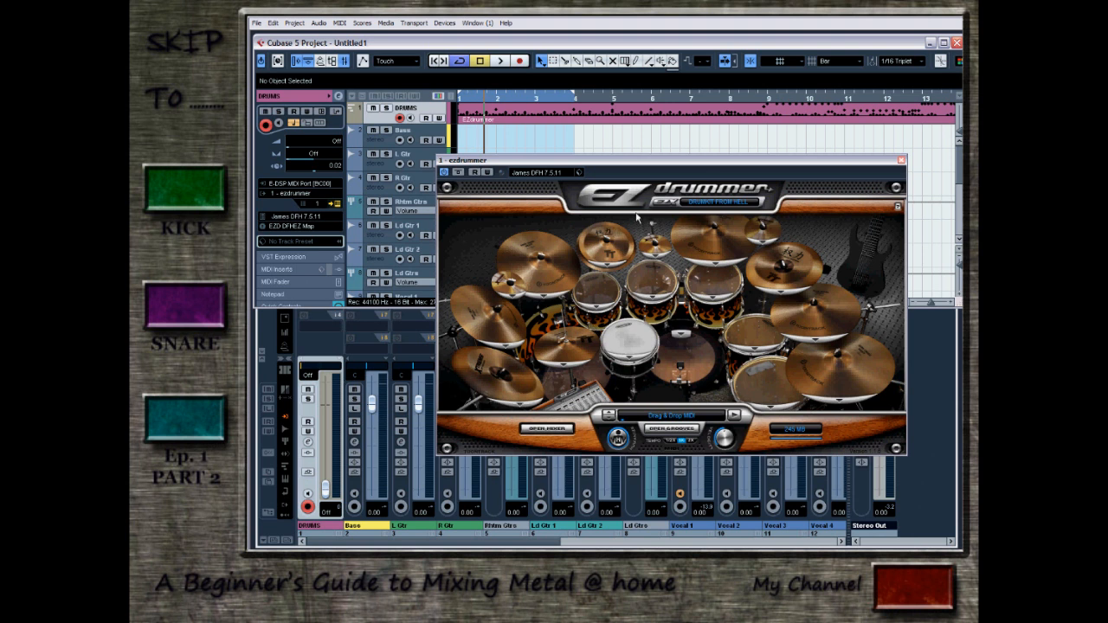
- Examine the available choices for the kick, snare, cymbals and toms in the EZdrummer kit, and close the instrument
left_click(685, 337)
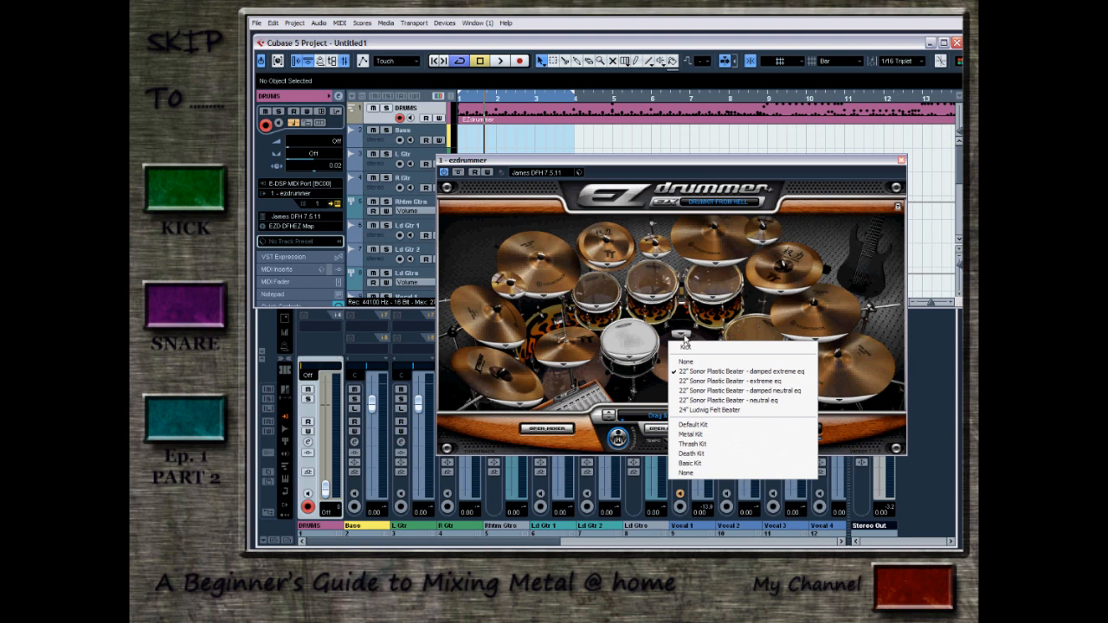
left_click(626, 358)
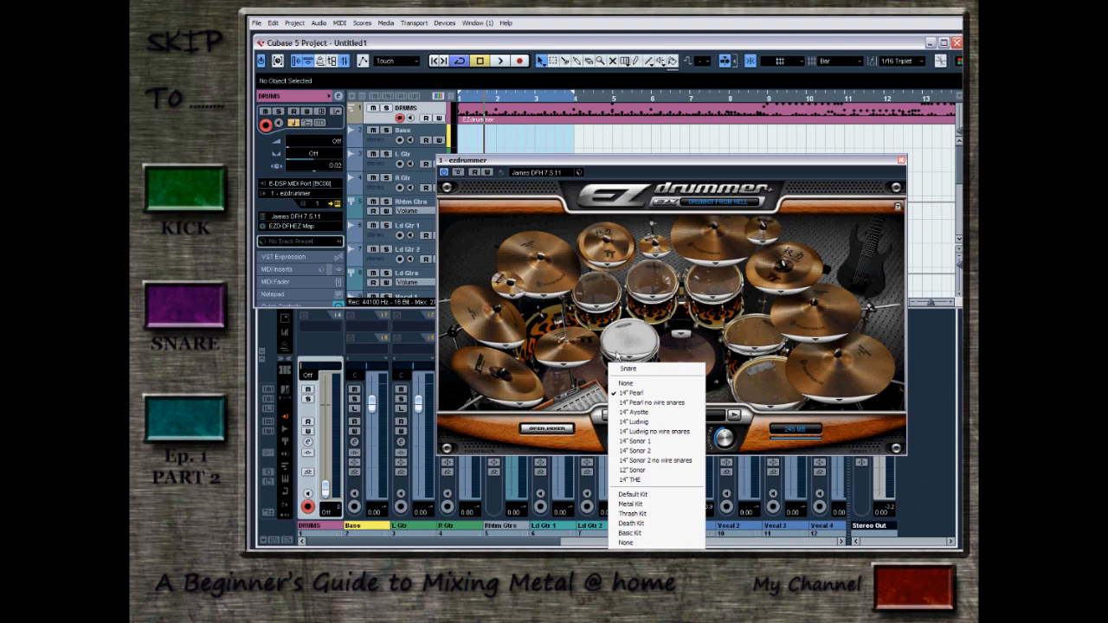
left_click(554, 299)
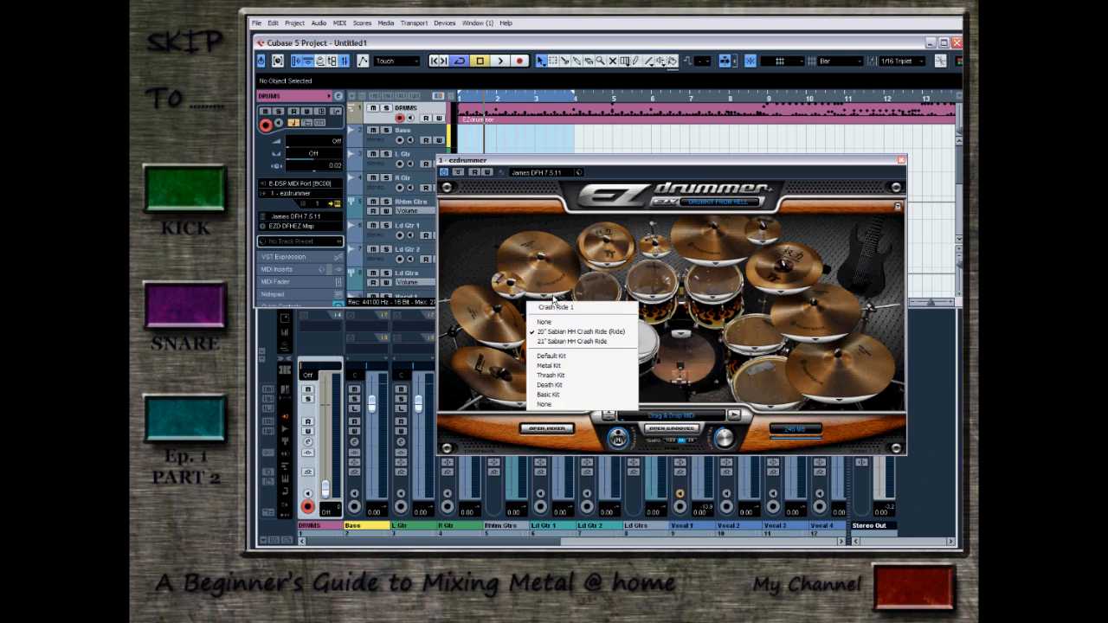
left_click(720, 270)
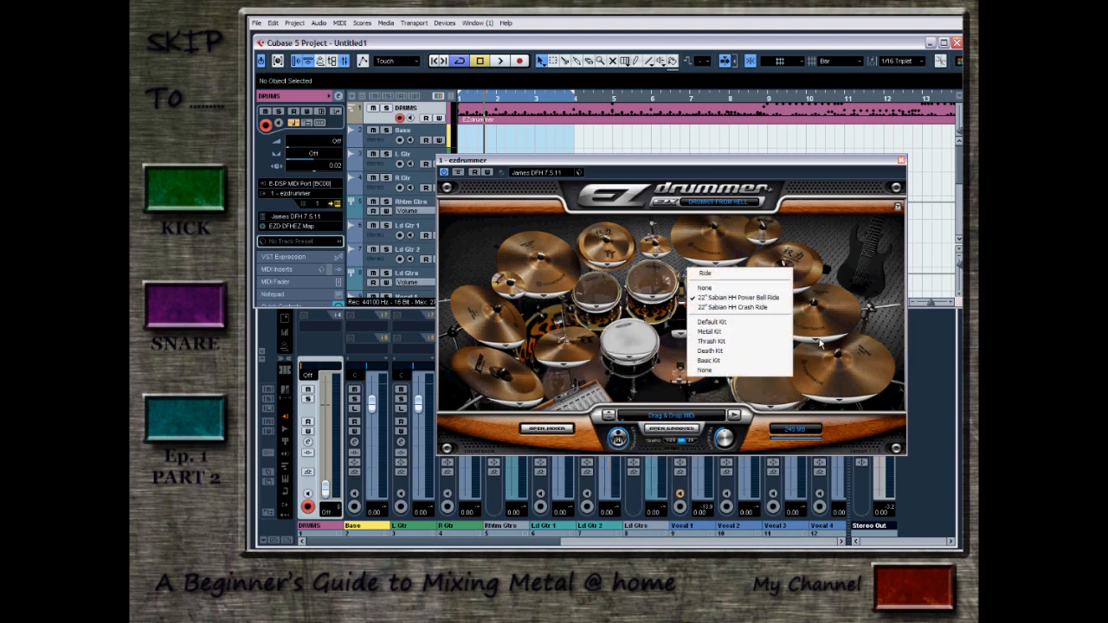
left_click(822, 344)
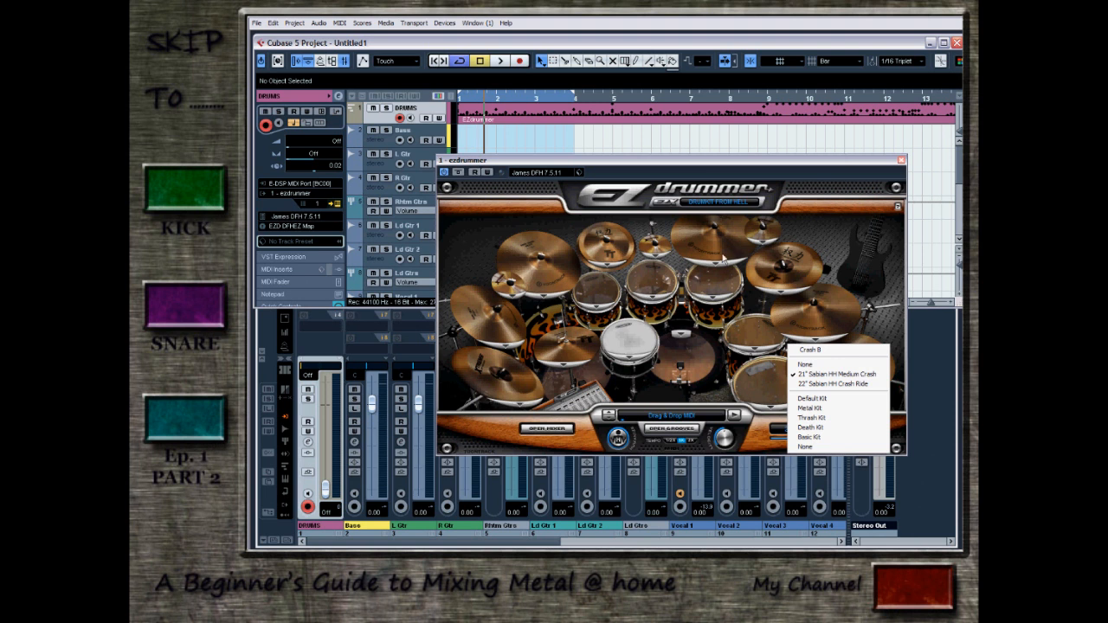
left_click(768, 250)
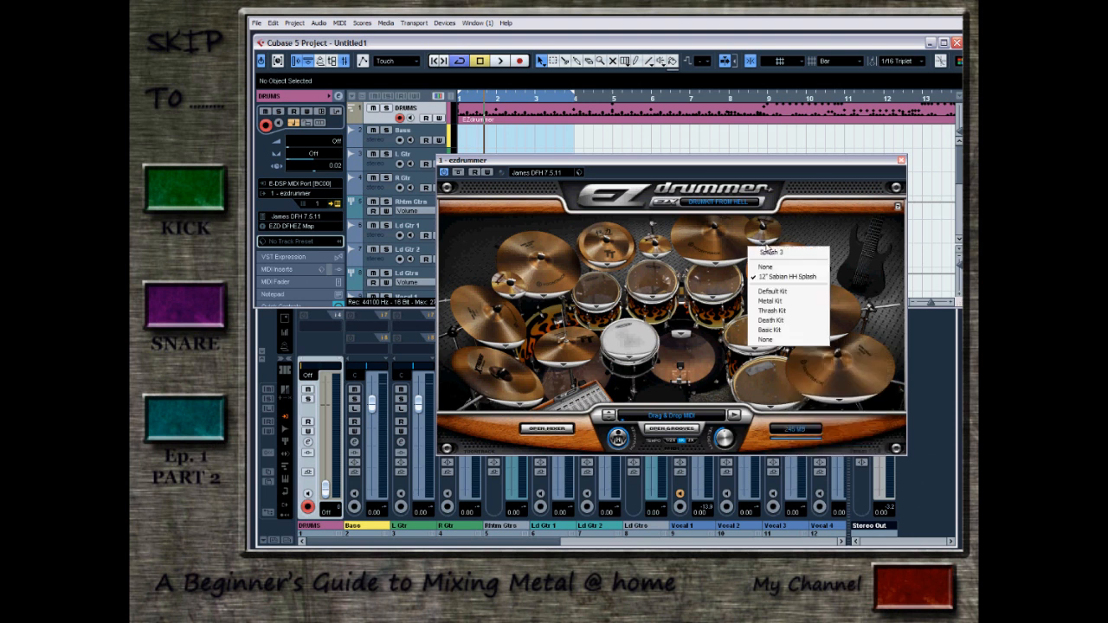
left_click(750, 353)
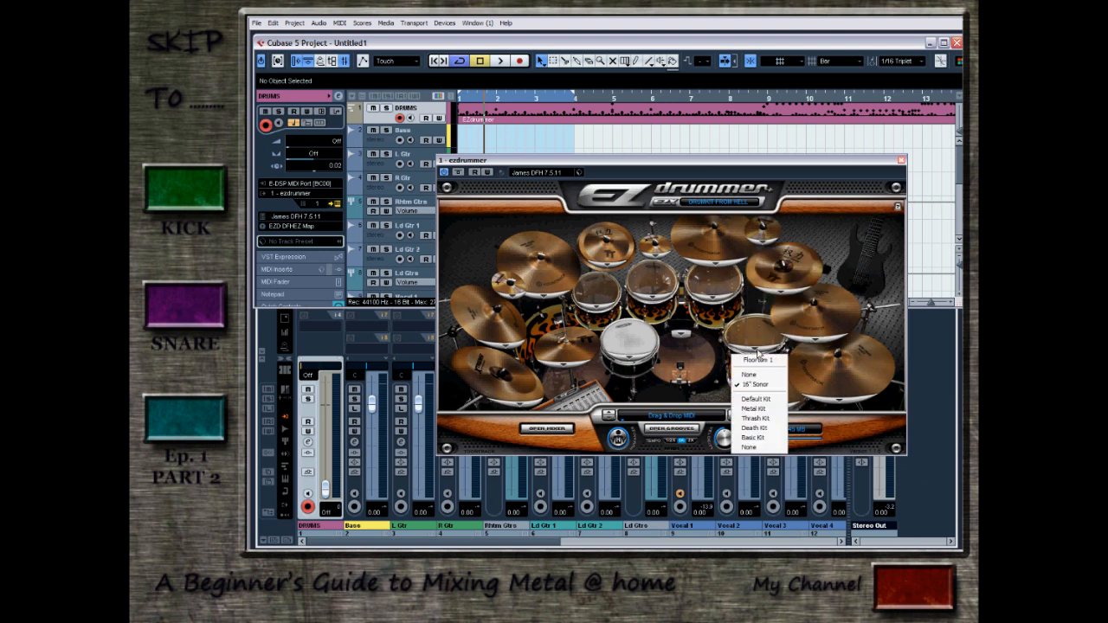
left_click(718, 302)
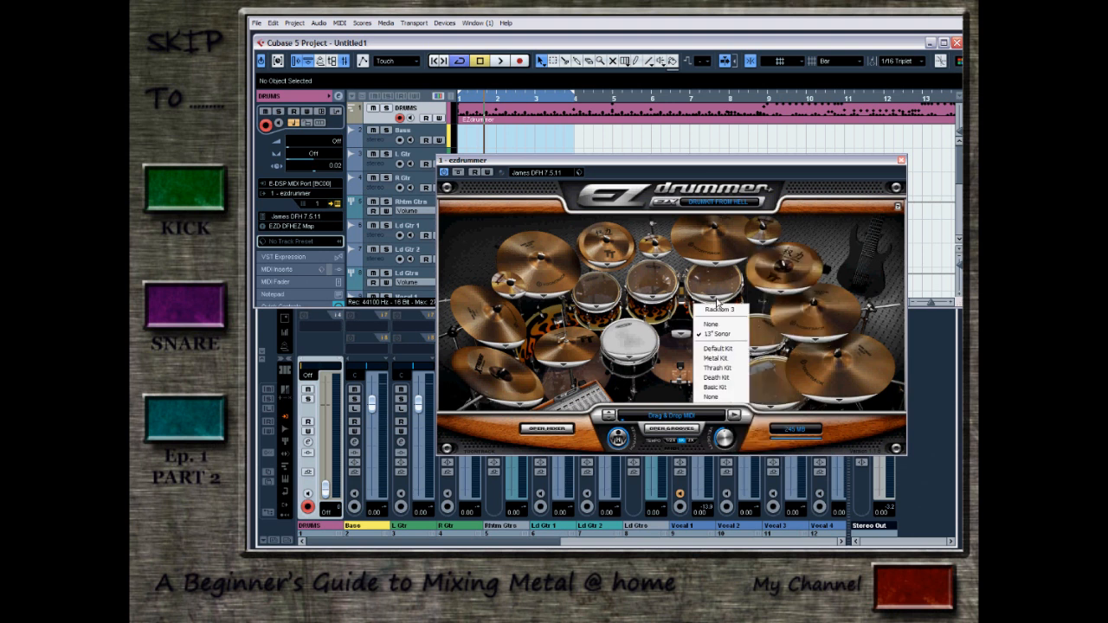
left_click(684, 346)
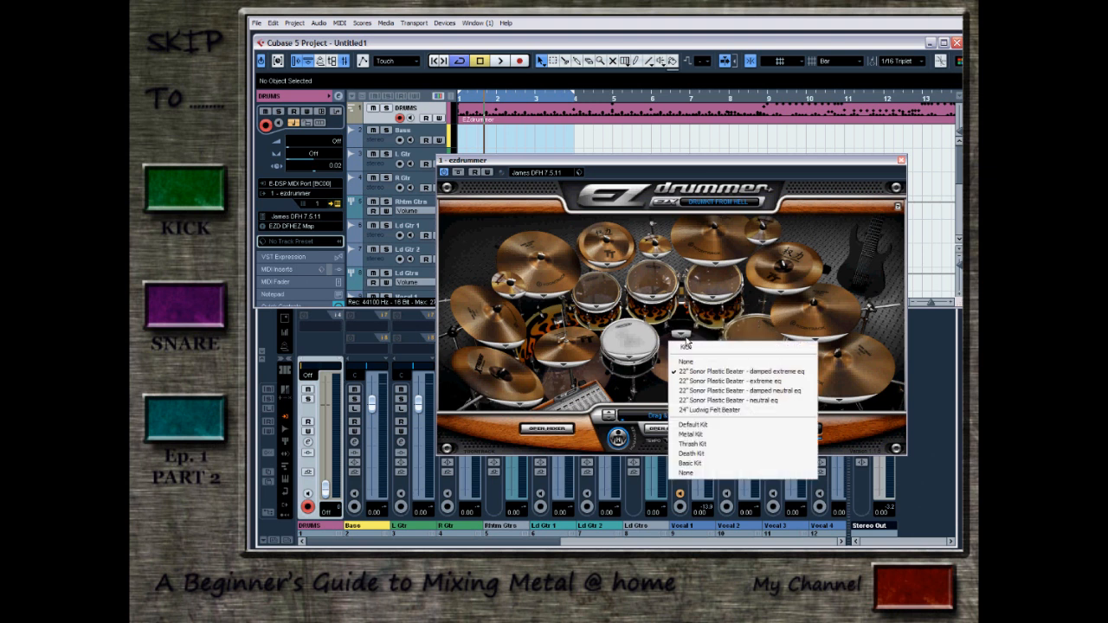
left_click(901, 161)
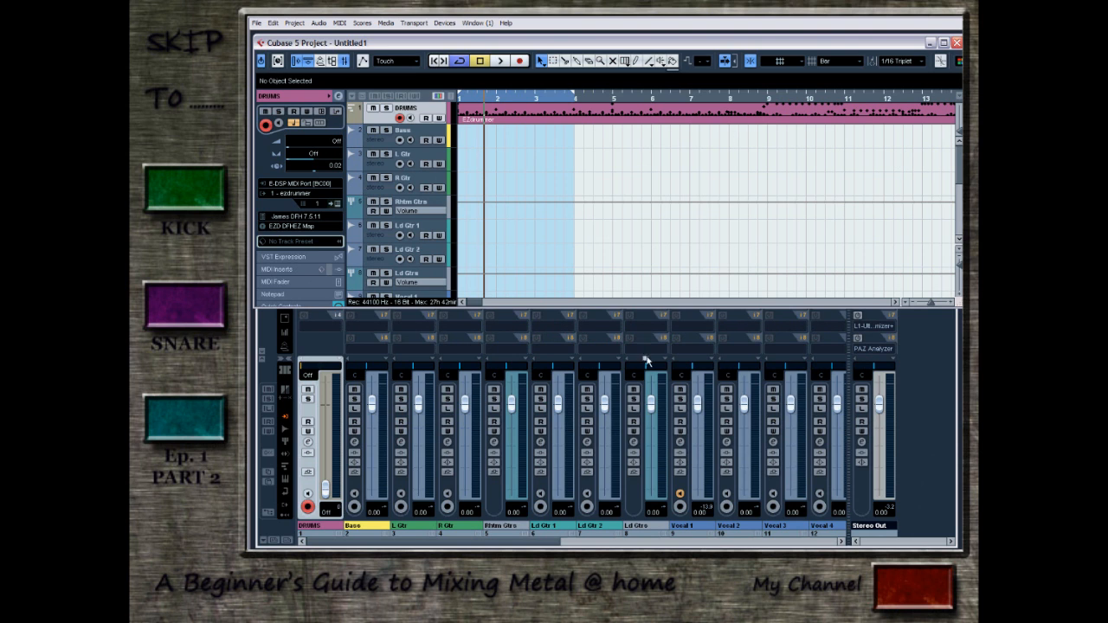
- Select the Kick channel in the mixer and view the EZdrummer part in the Drum Editor
left_click(787, 482)
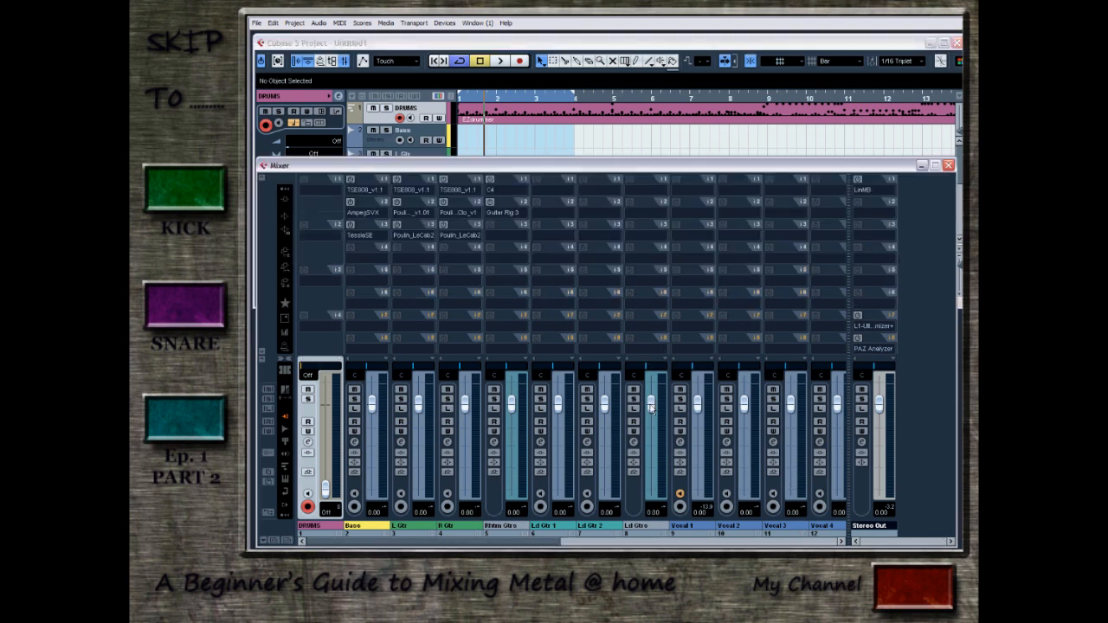
left_click_drag(560, 542, 810, 547)
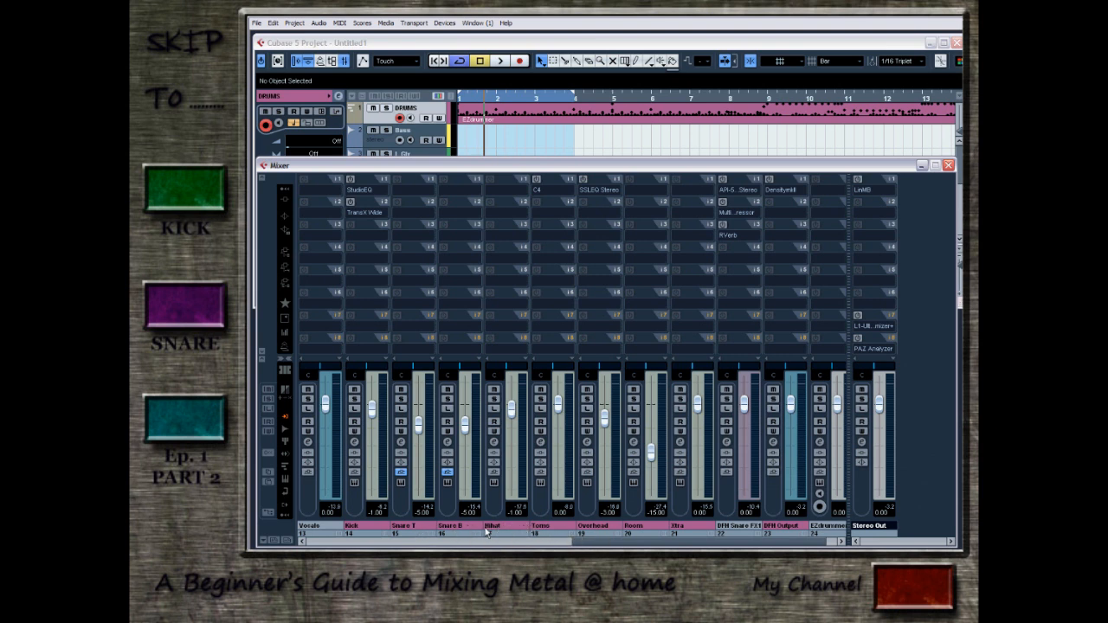
left_click(379, 530)
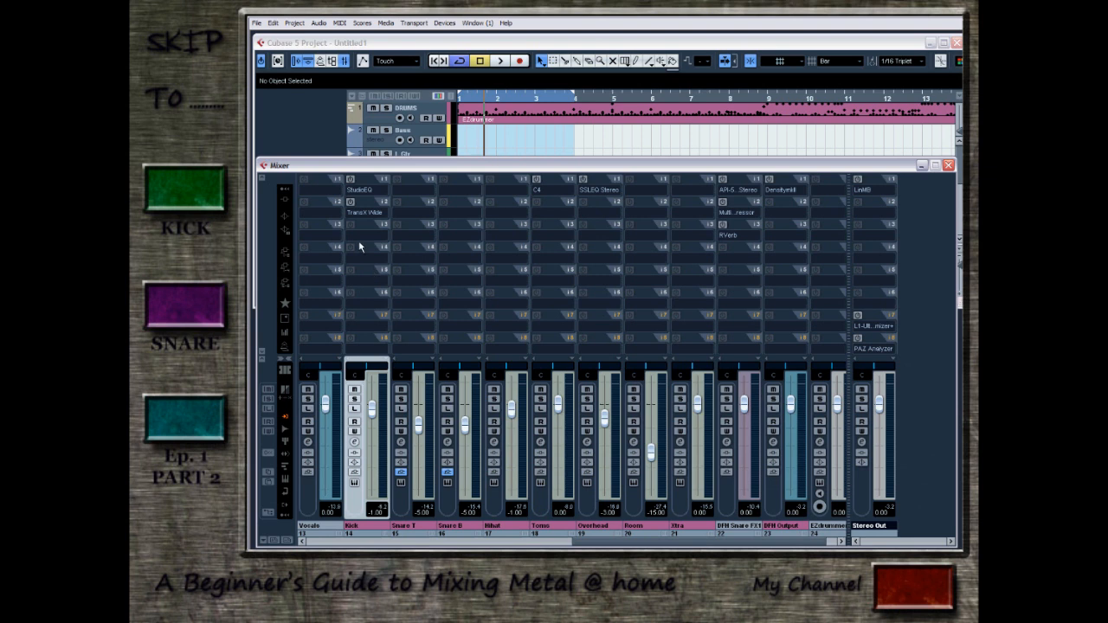
double_click(503, 120)
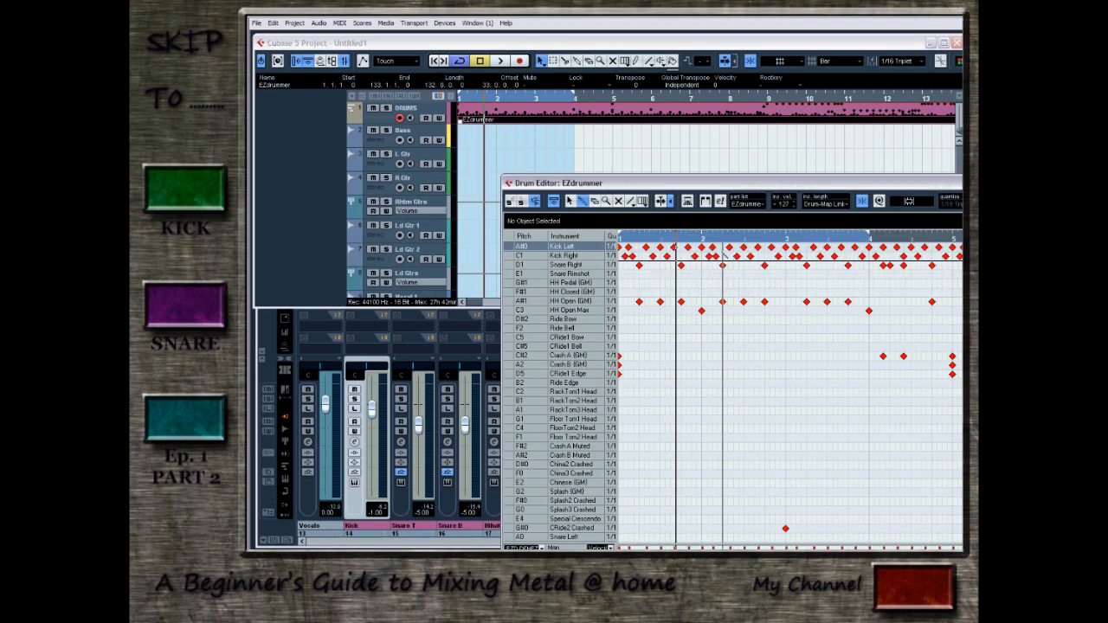
left_click(451, 325)
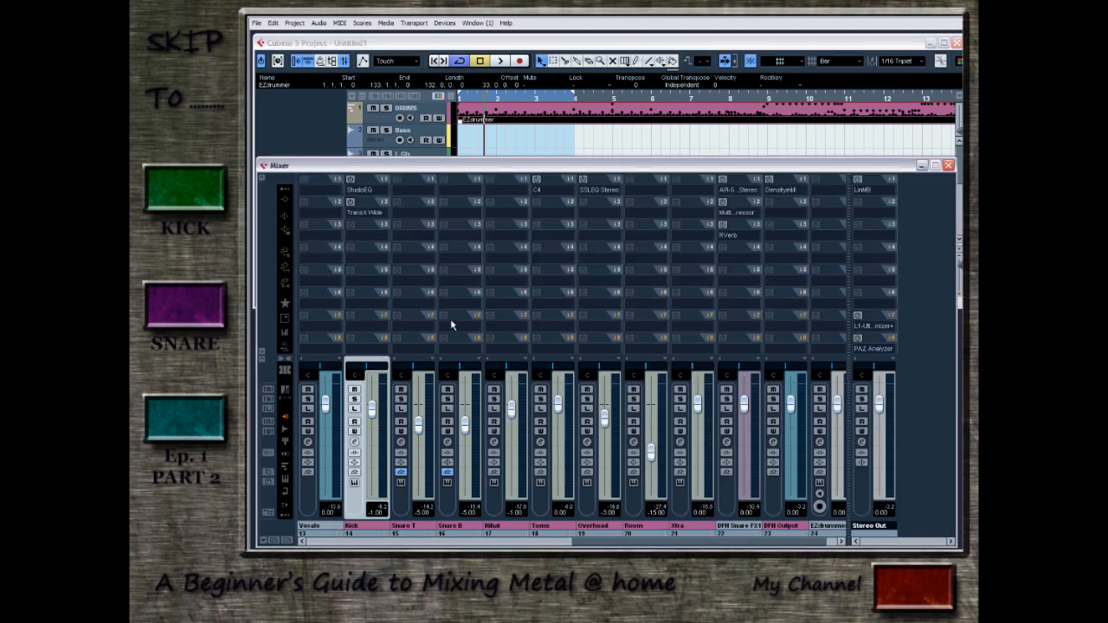
- Solo the Kick channel and audition the unprocessed kick by playing the looped section from bar 1
left_click(354, 399)
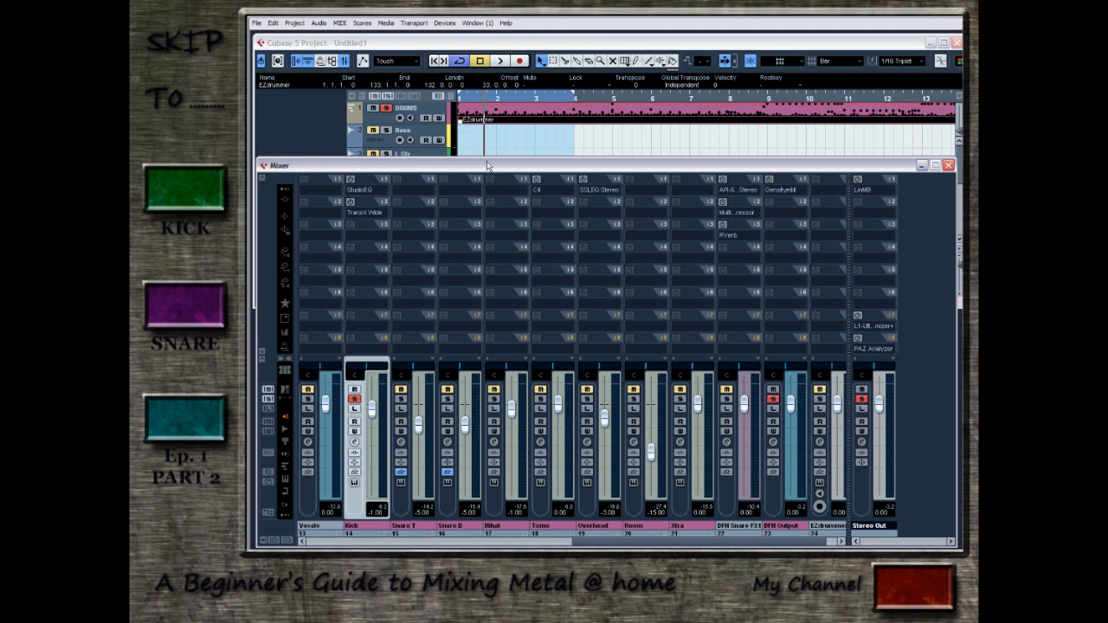
left_click(474, 100)
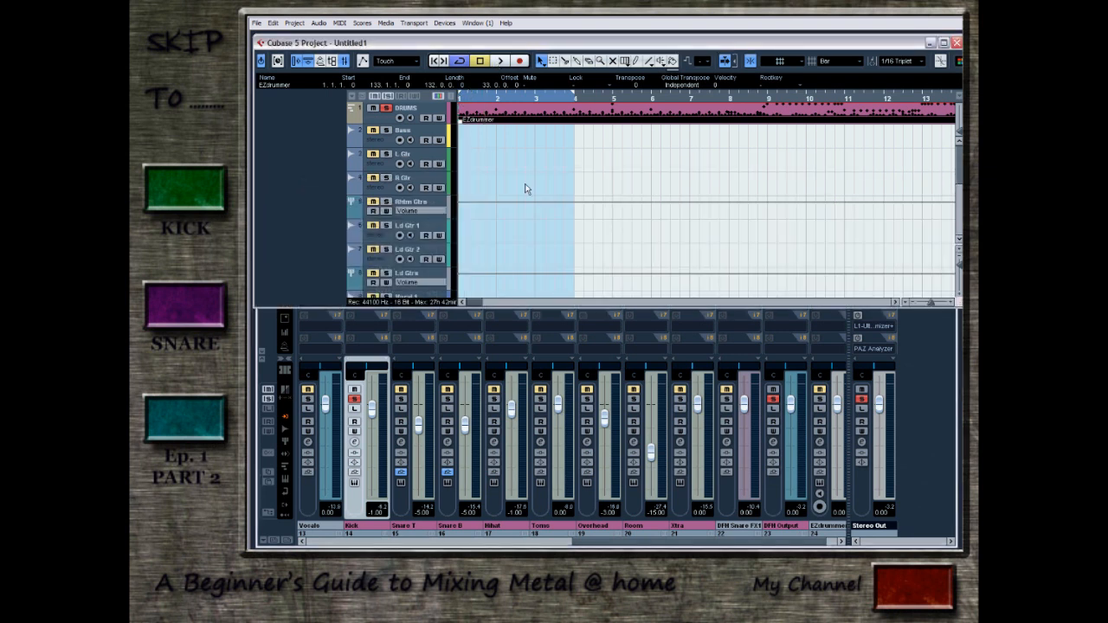
left_click_drag(932, 305, 719, 173)
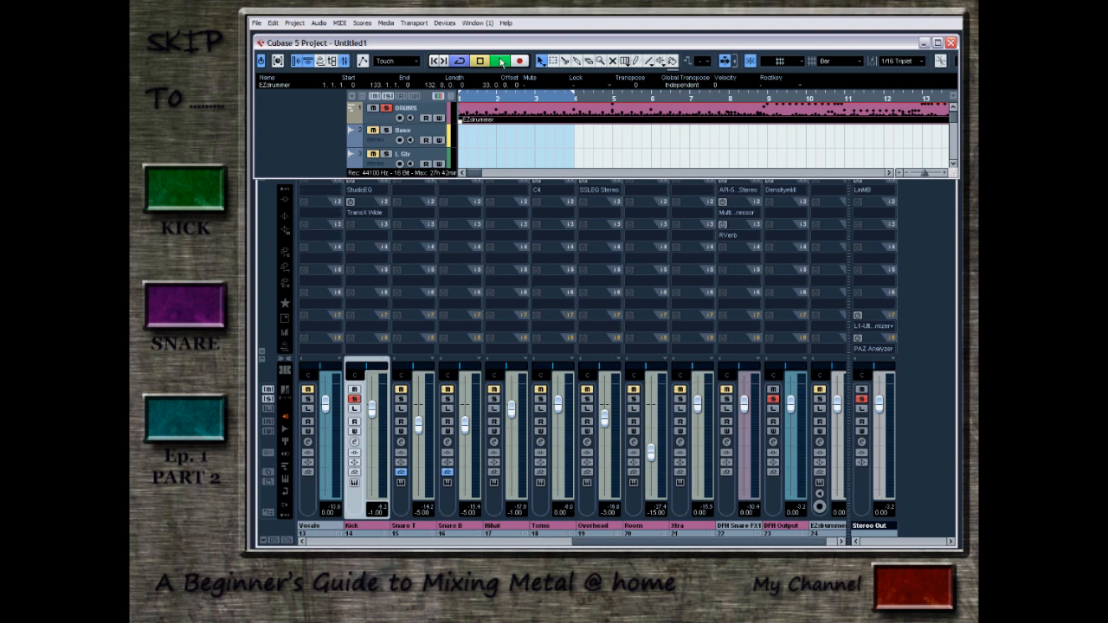
left_click(497, 61)
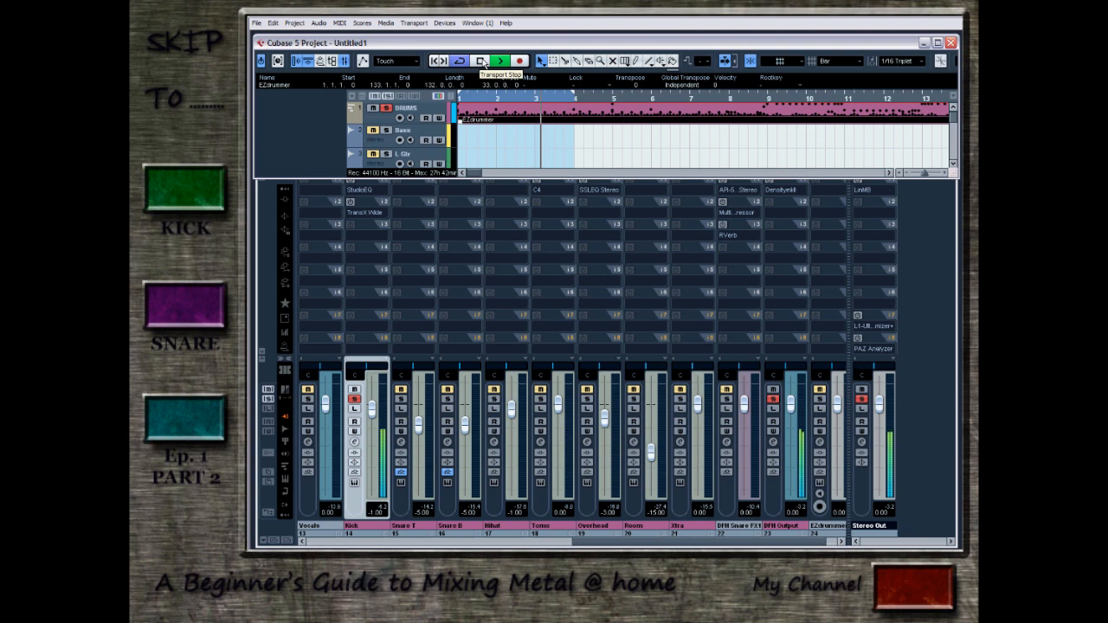
left_click(483, 62)
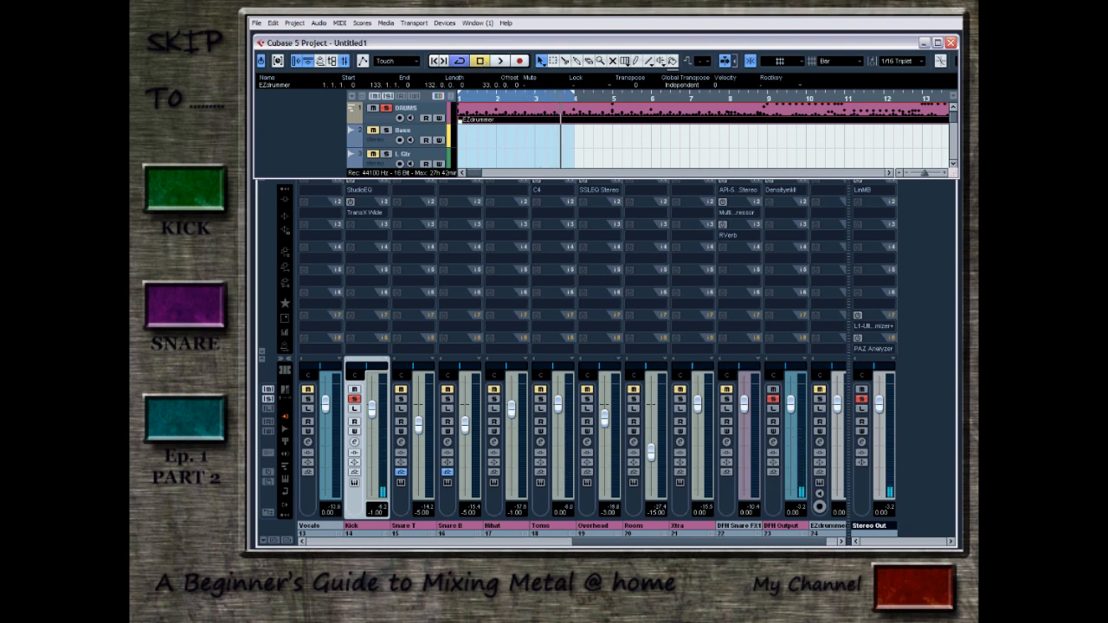
- Activate StudioEQ in the Kick channel's first insert, open its editor and set the band 4 Q-Factor to 1.2
left_click_drag(950, 173, 951, 162)
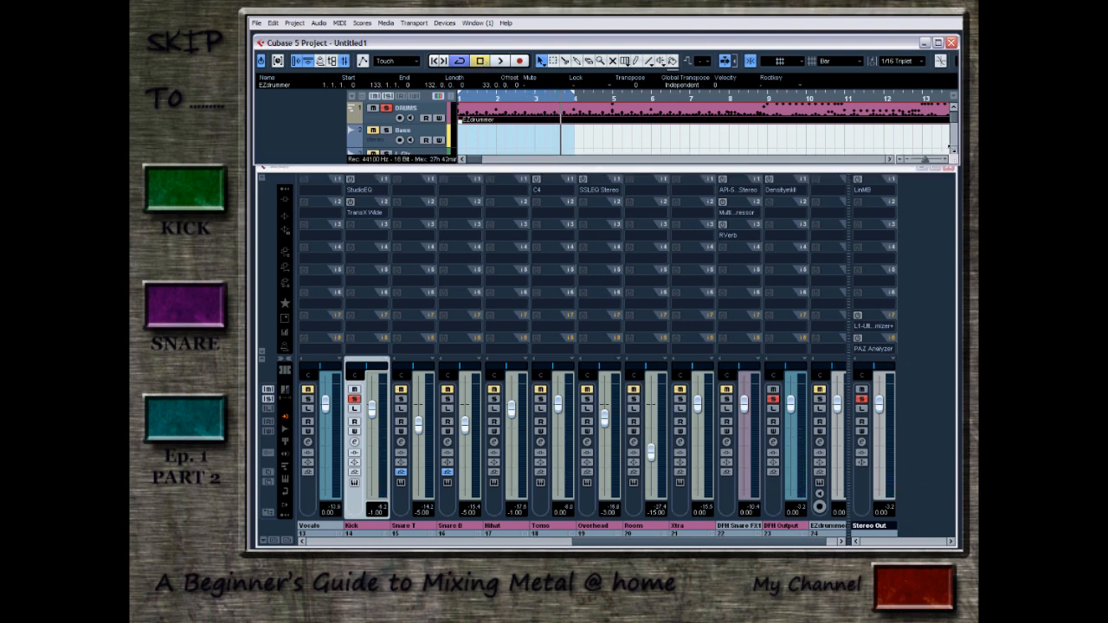
left_click(471, 104)
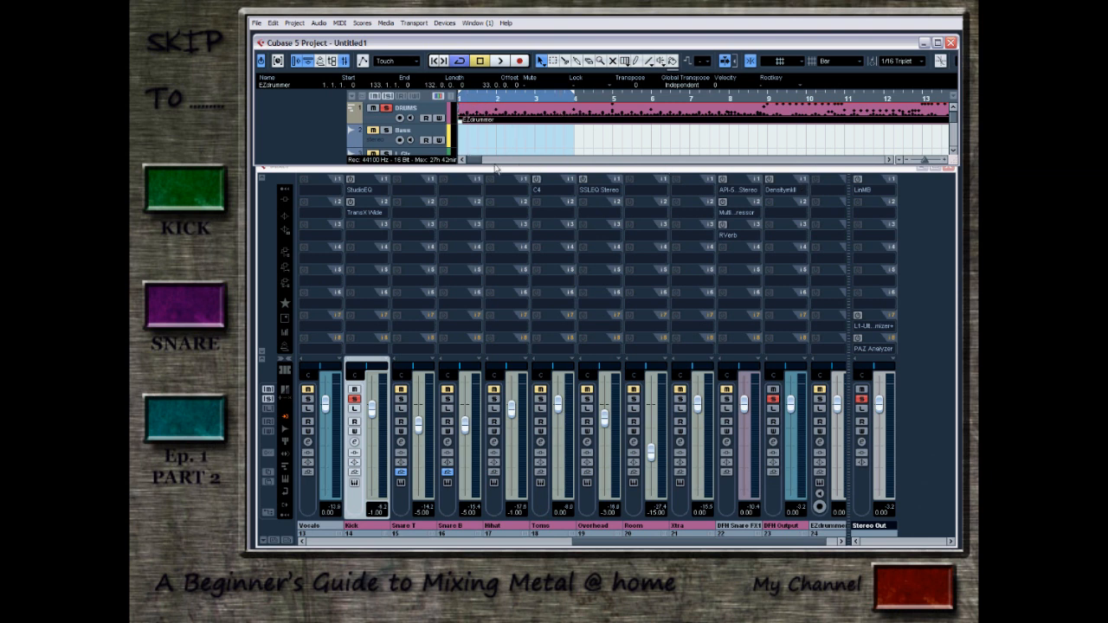
left_click(350, 181)
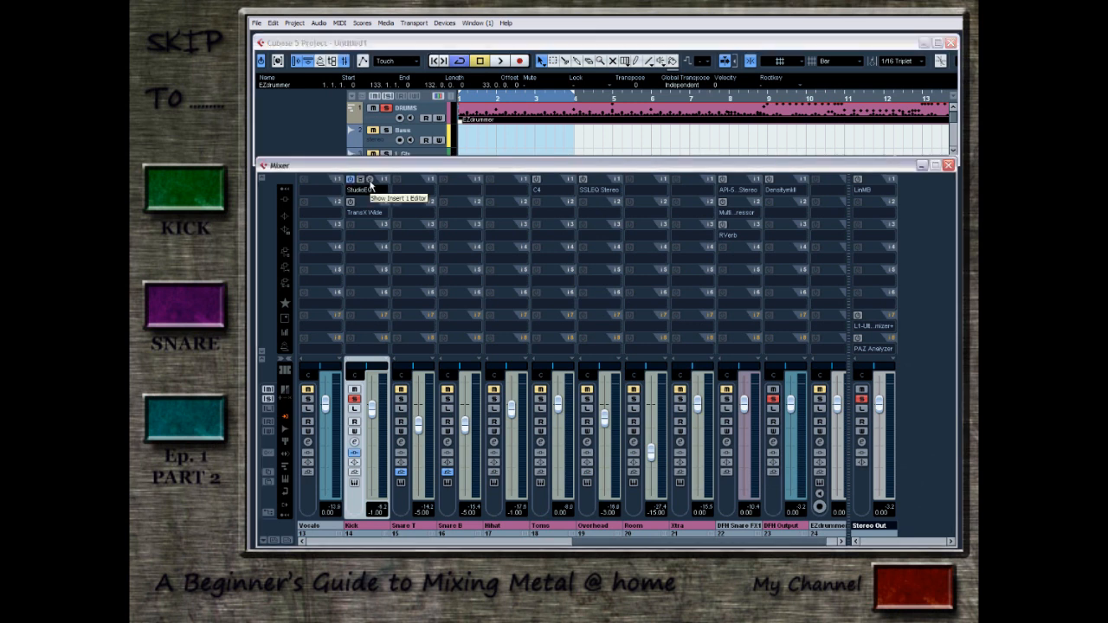
left_click(371, 180)
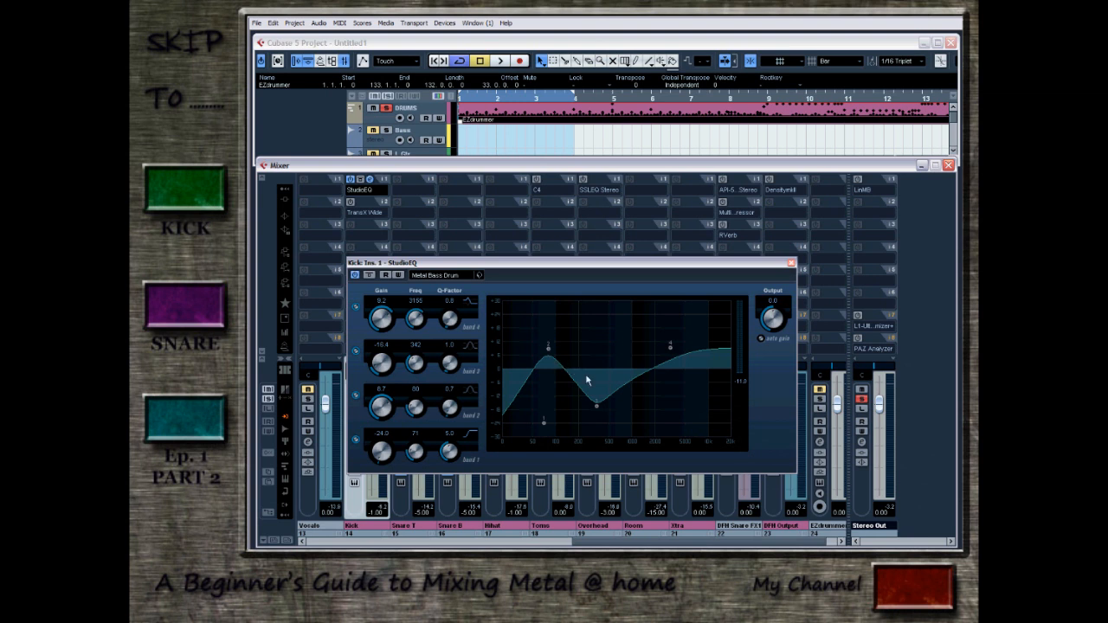
left_click_drag(590, 265, 592, 236)
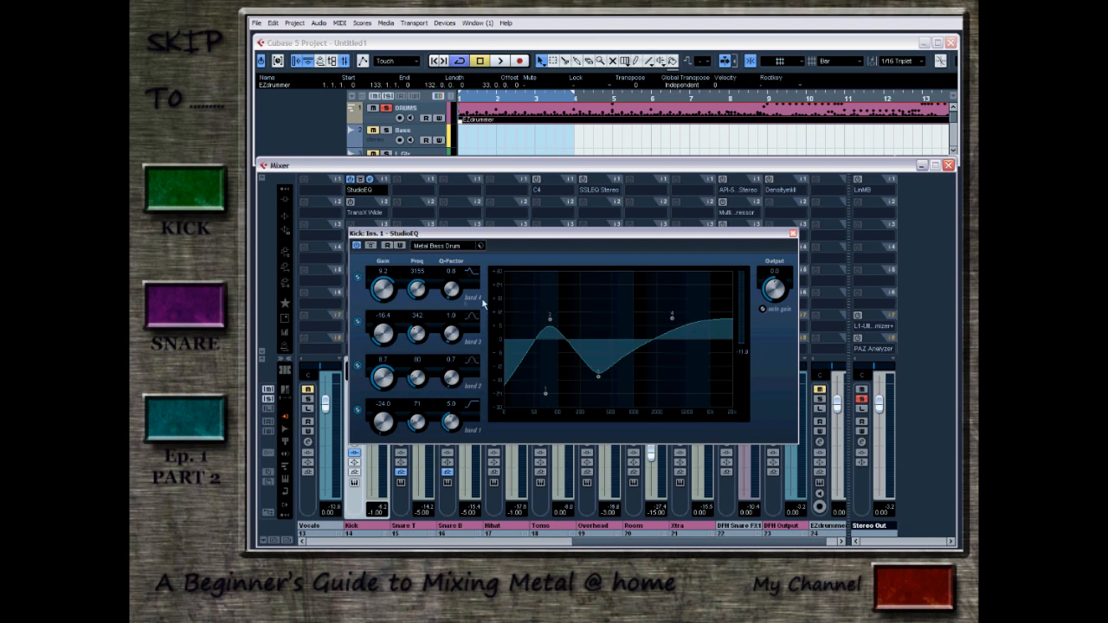
mouse_move(451, 296)
left_mouse_down()
mouse_move(441, 272)
mouse_move(446, 286)
left_mouse_up()
- Play the loop from bar 1 to compare the kick with StudioEQ off and on, and close the EQ editor
left_click(451, 95)
left_click(500, 61)
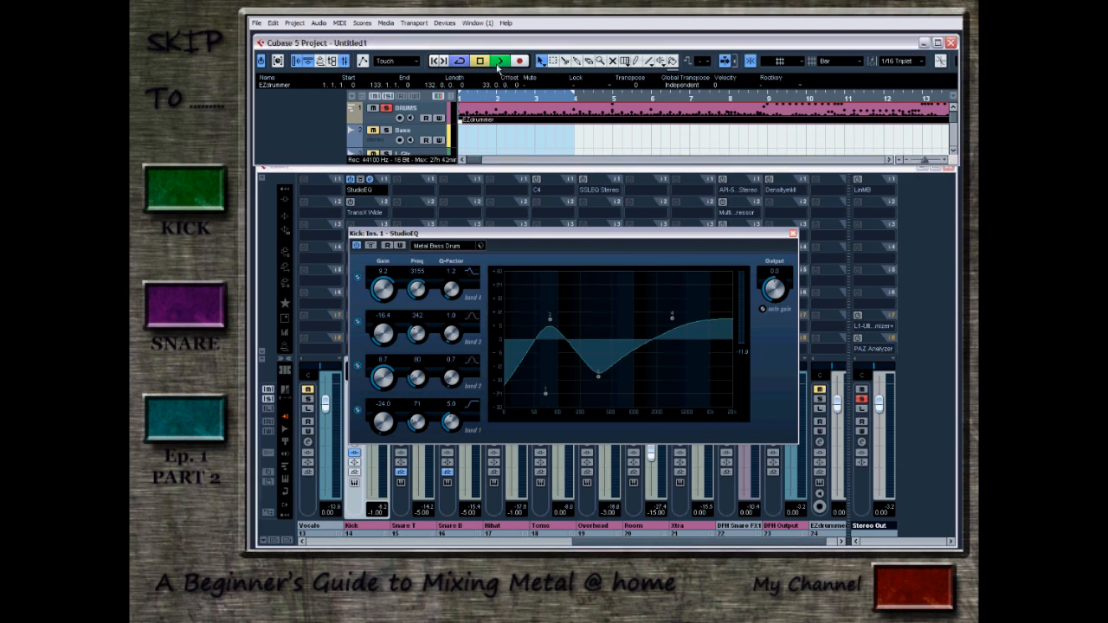
left_click(357, 246)
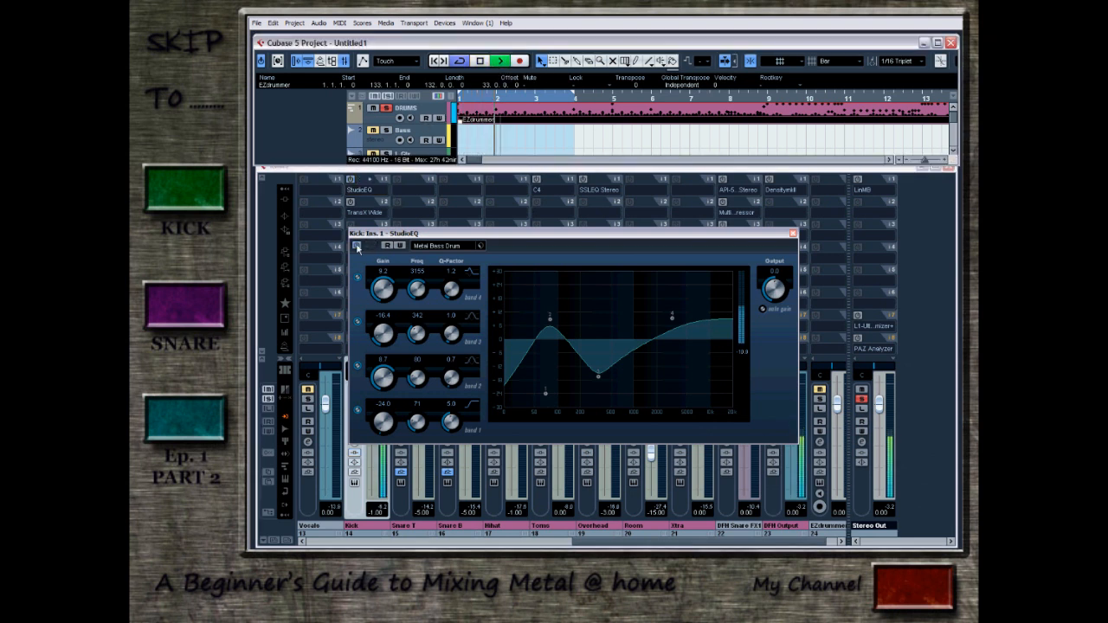
left_click(356, 246)
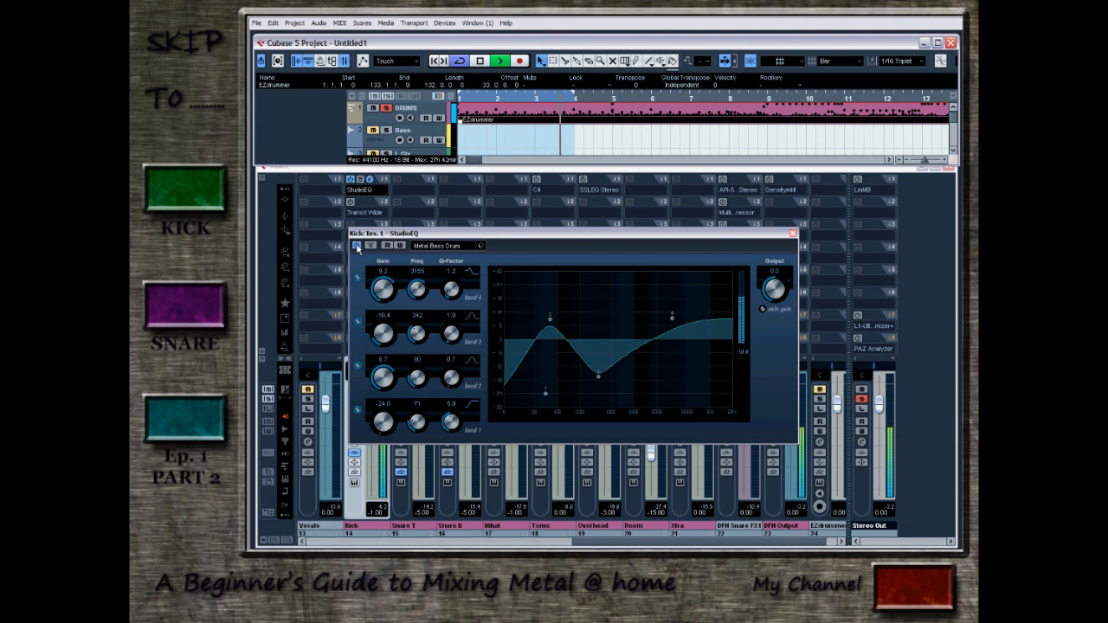
left_click(356, 246)
left_click(357, 245)
key("space")
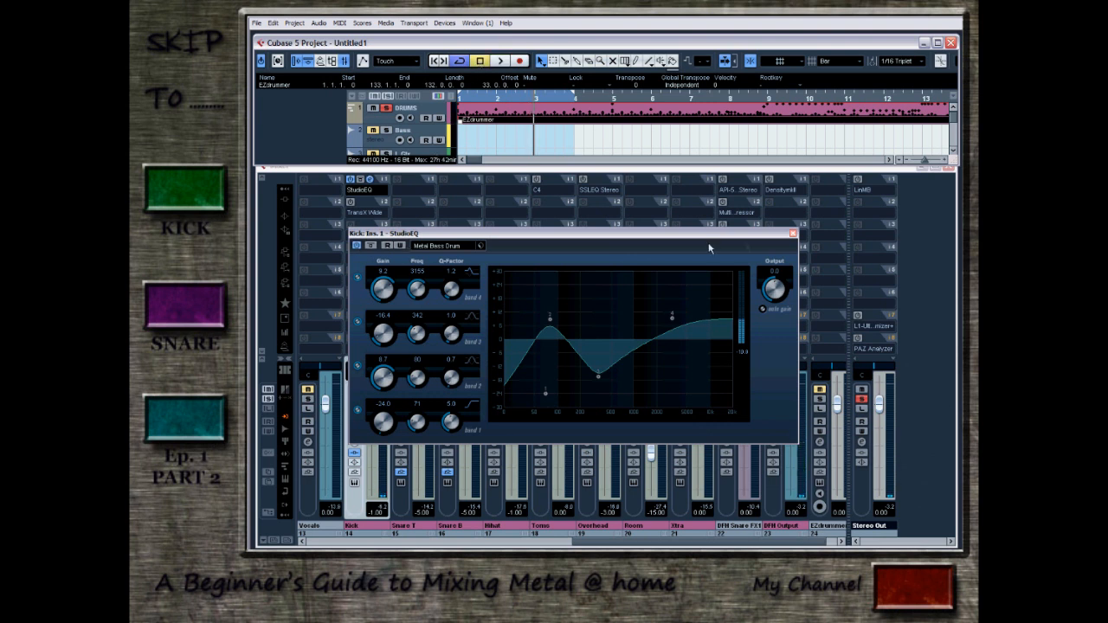
left_click(793, 235)
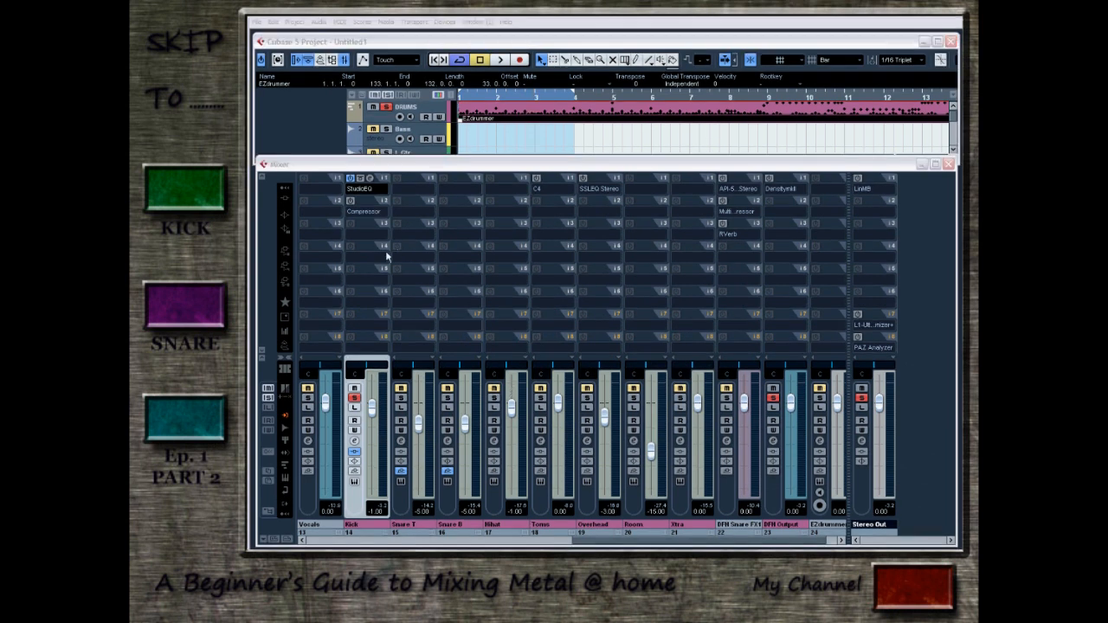
- Activate the Compressor in the Kick channel's second insert and open its editor
left_click(351, 203)
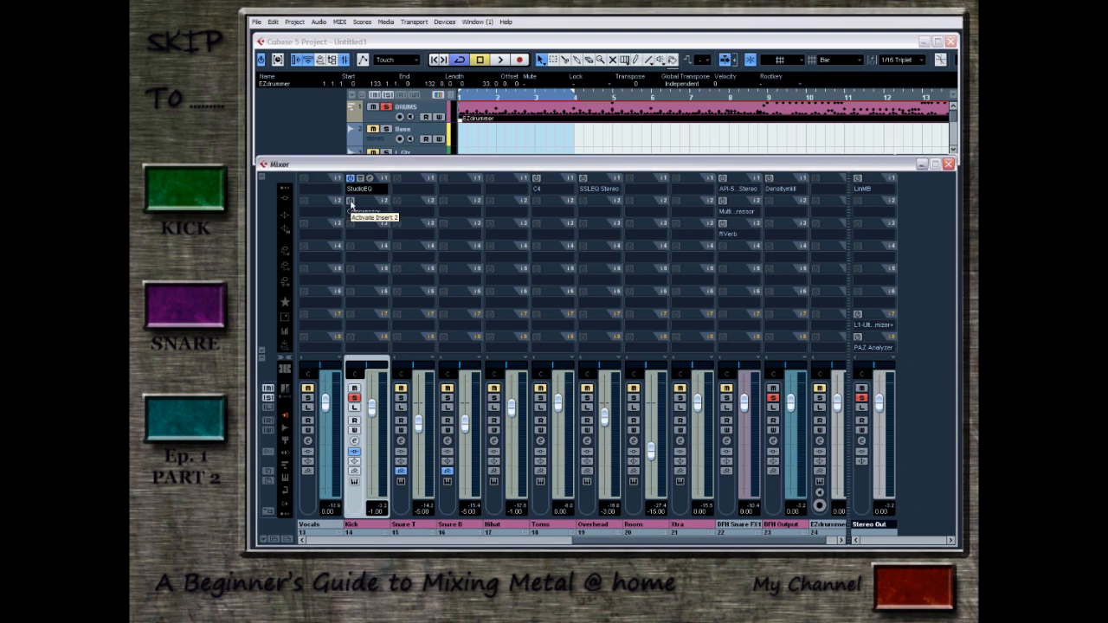
left_click(351, 202)
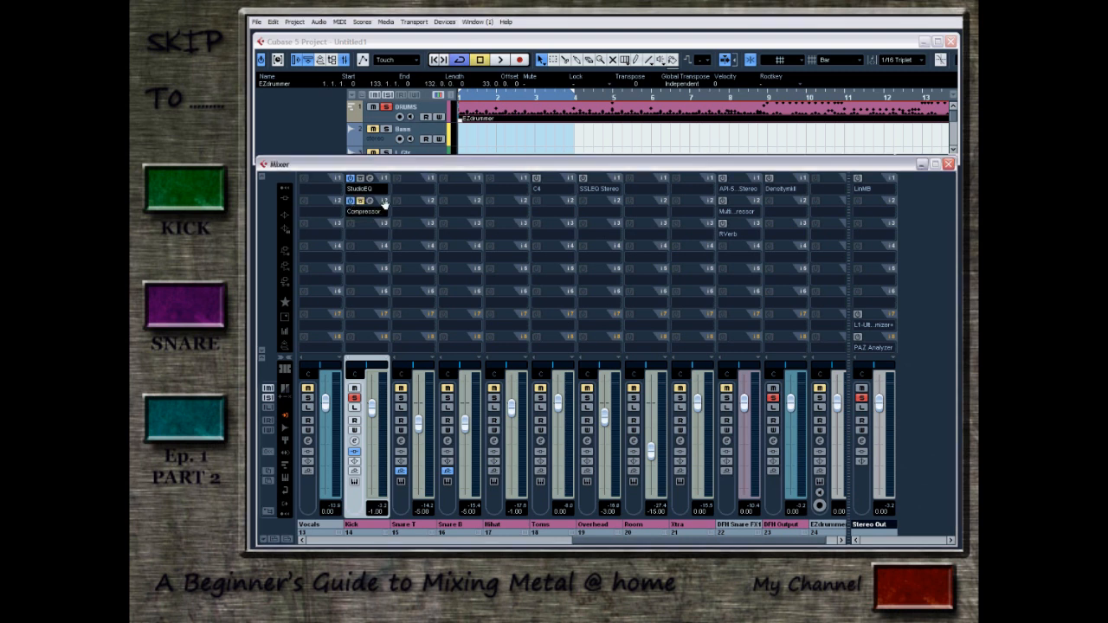
left_click(370, 202)
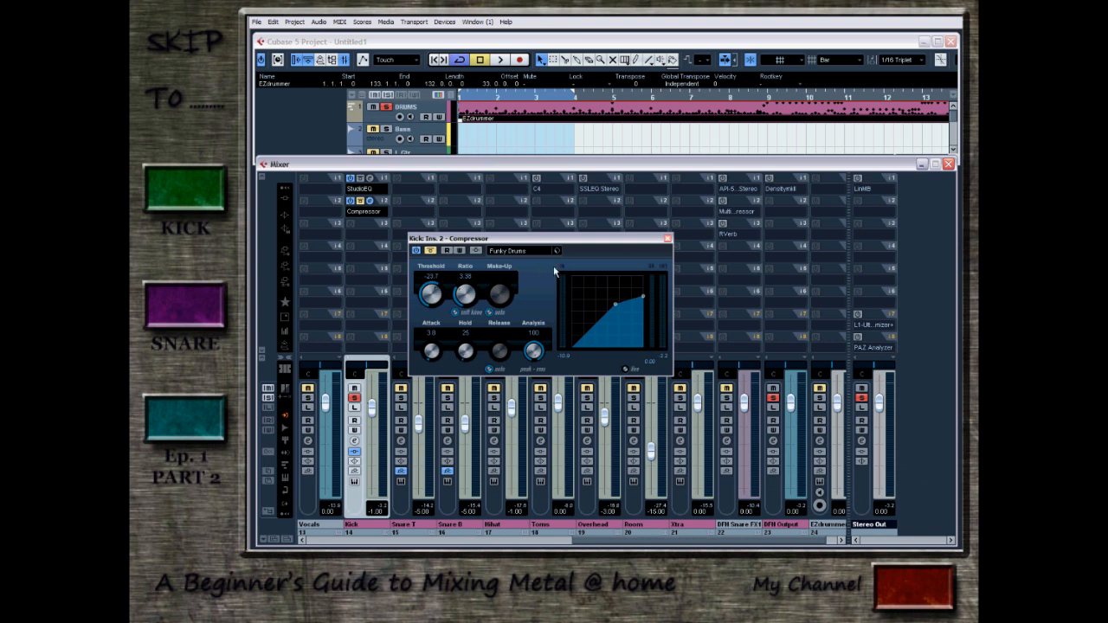
- Play the loop to compare the kick with the Compressor bypassed and active, and close the Compressor editor
left_click(502, 61)
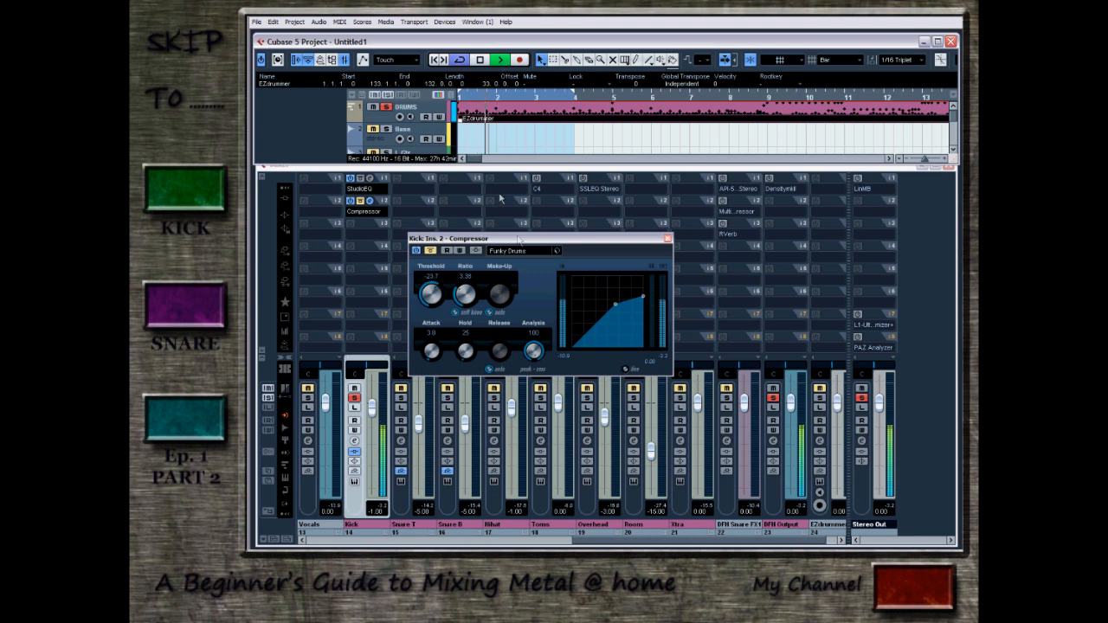
left_click(434, 249)
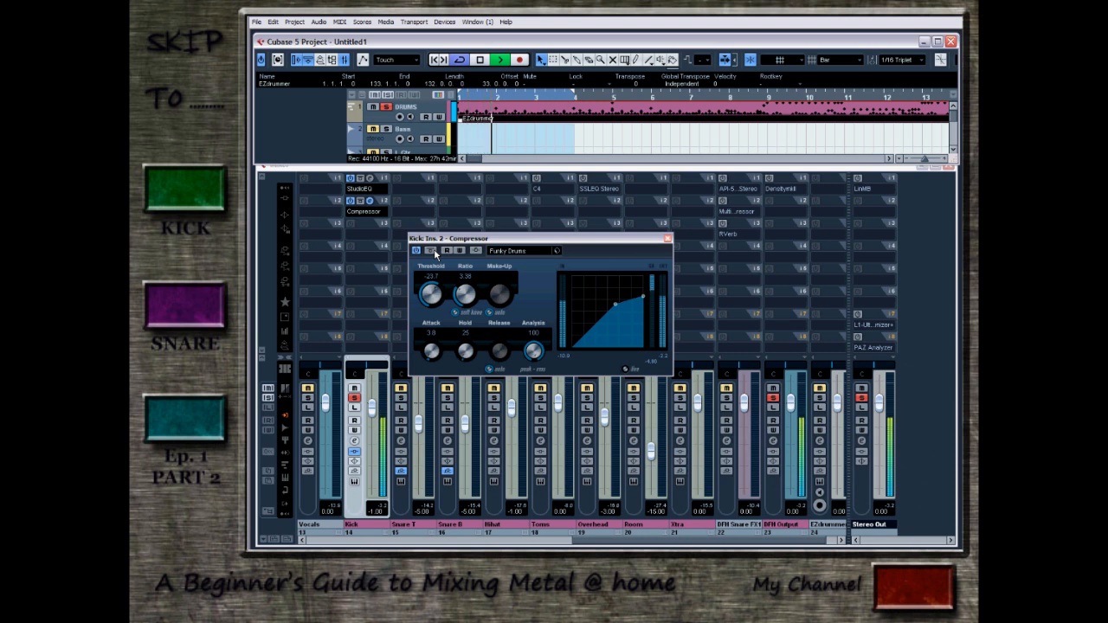
key("space")
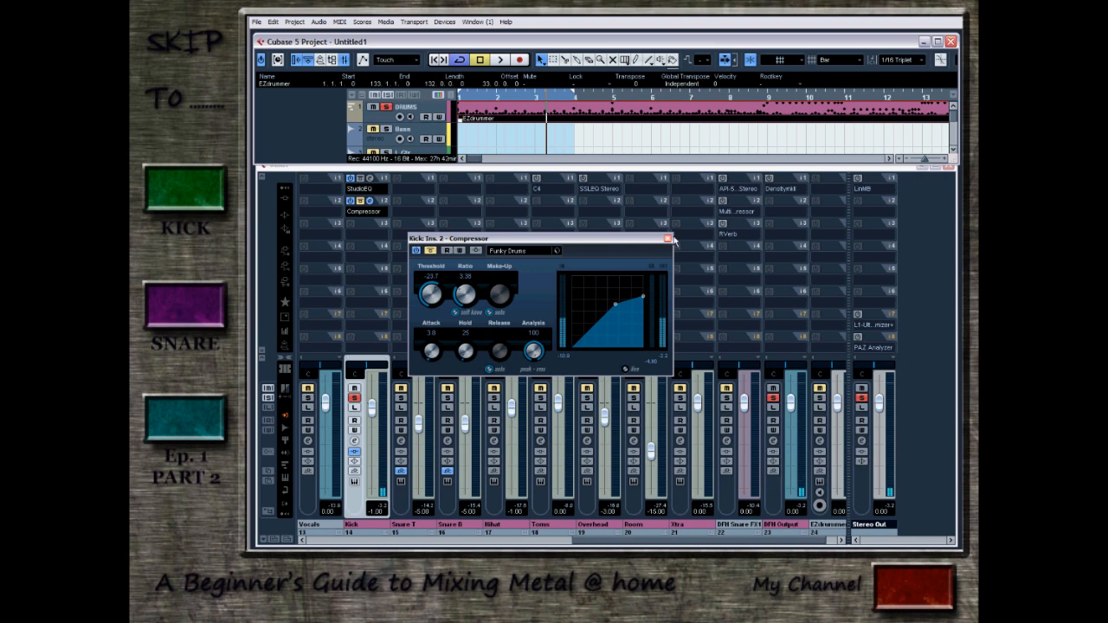
left_click(668, 239)
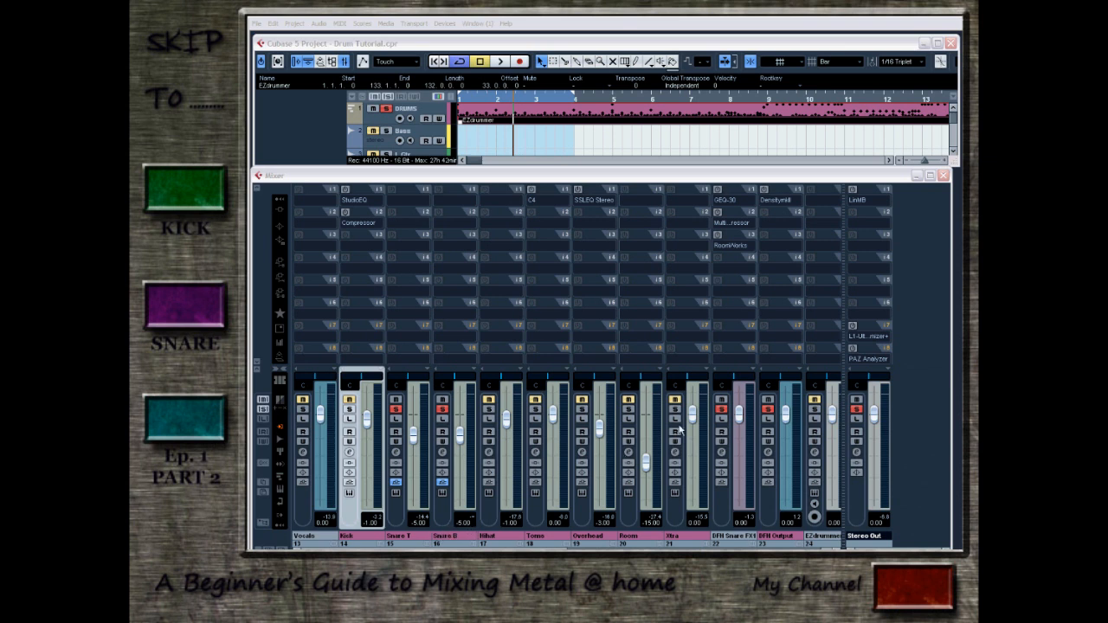
- Unsolo the DFH Snare FX1 channel and play the loop to audition the dry Snare T and Snare B
left_click(725, 422)
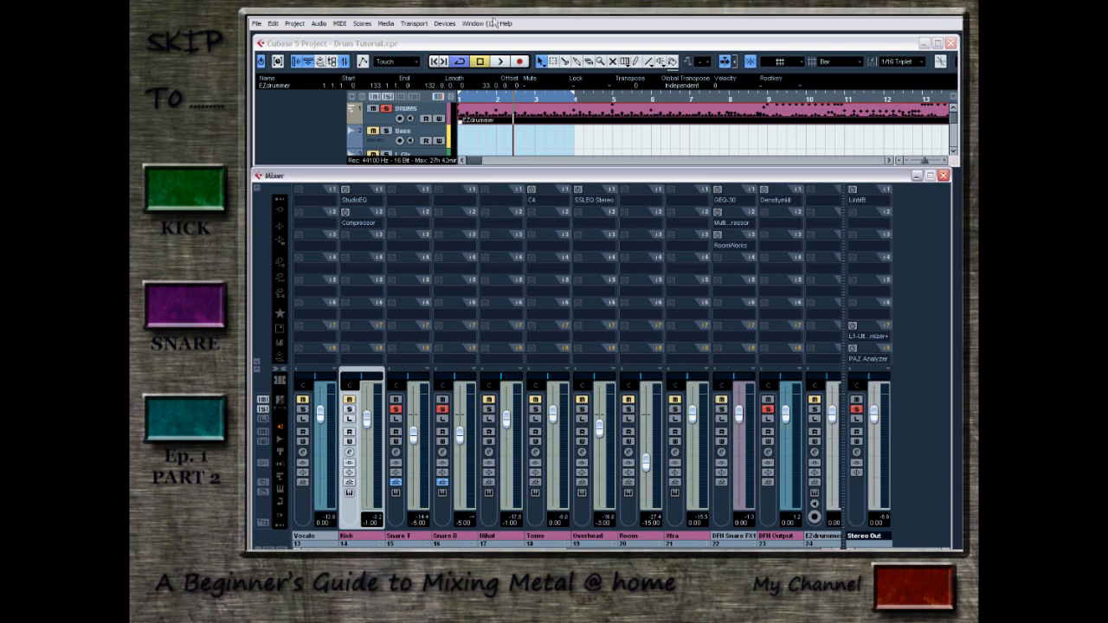
left_click(499, 62)
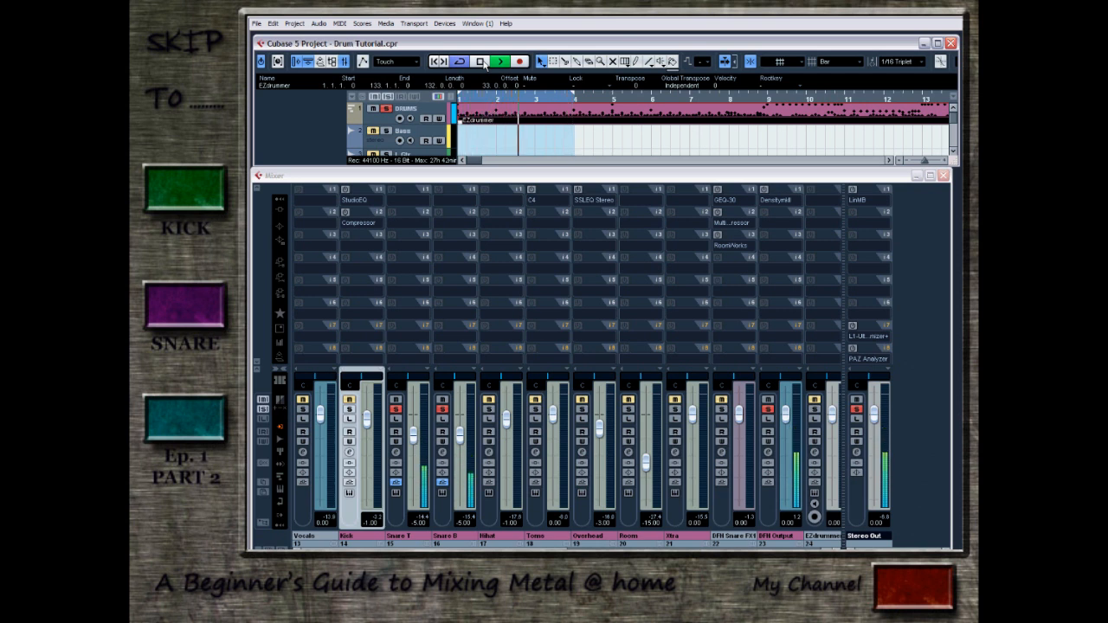
left_click(484, 62)
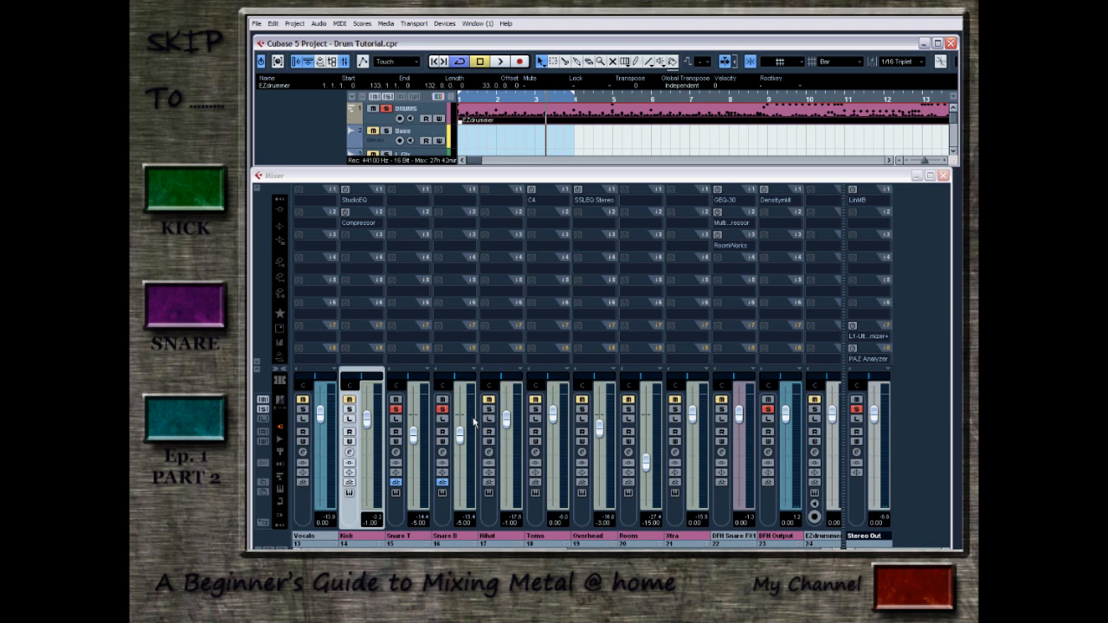
- Check the snare channels' sends to DFH Snare FX1, return to the inserts view, and solo that FX channel during loop playback
left_click(280, 271)
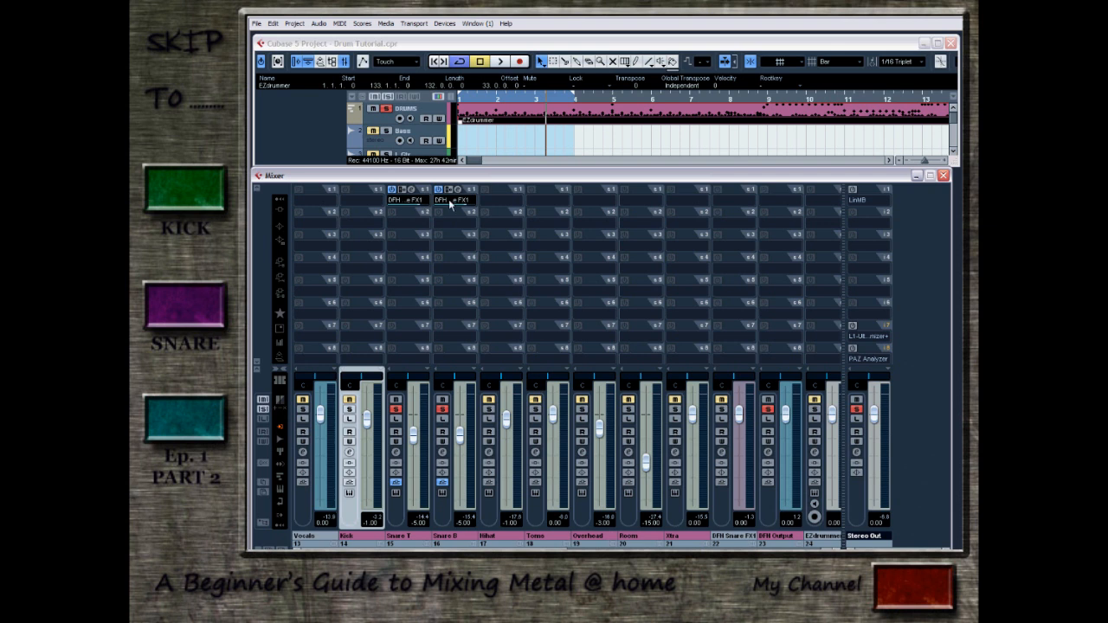
left_click(279, 211)
left_click(499, 60)
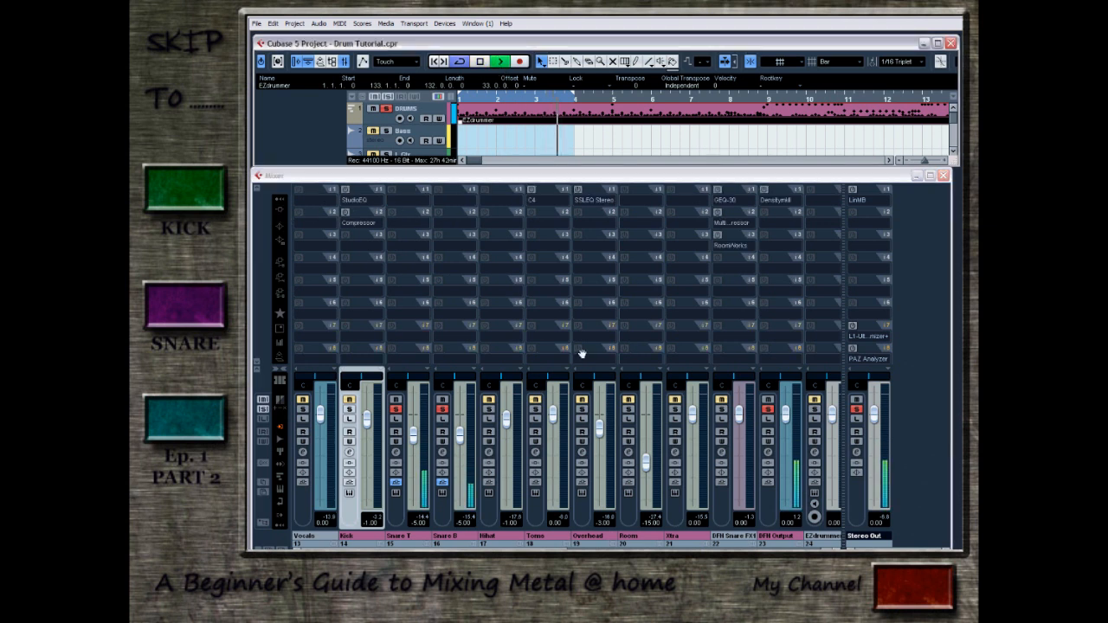
left_click(729, 425)
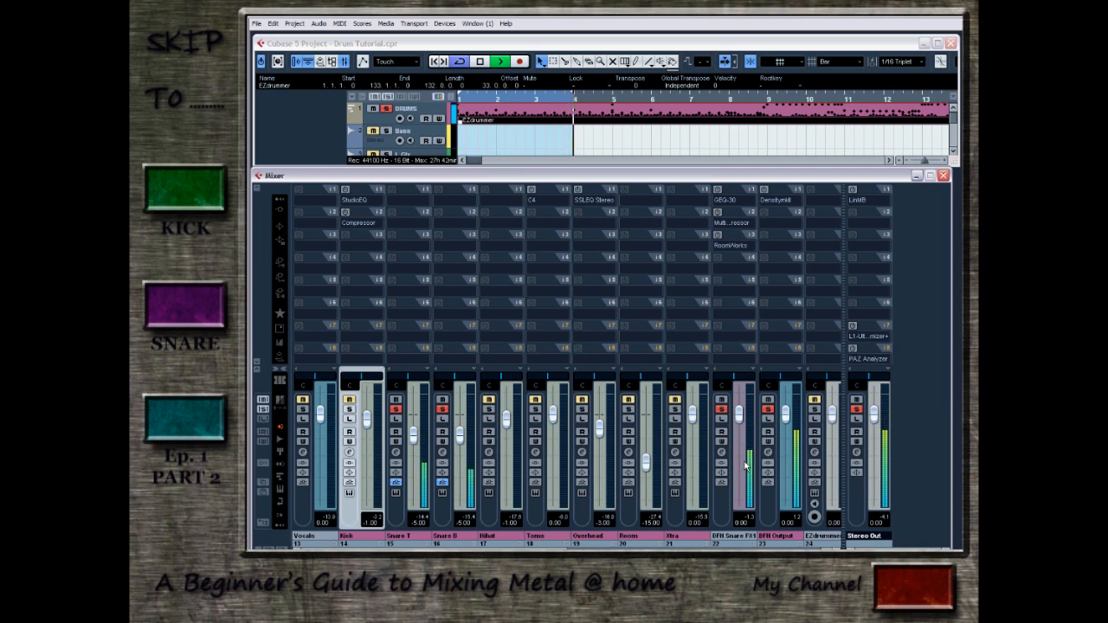
left_click(484, 63)
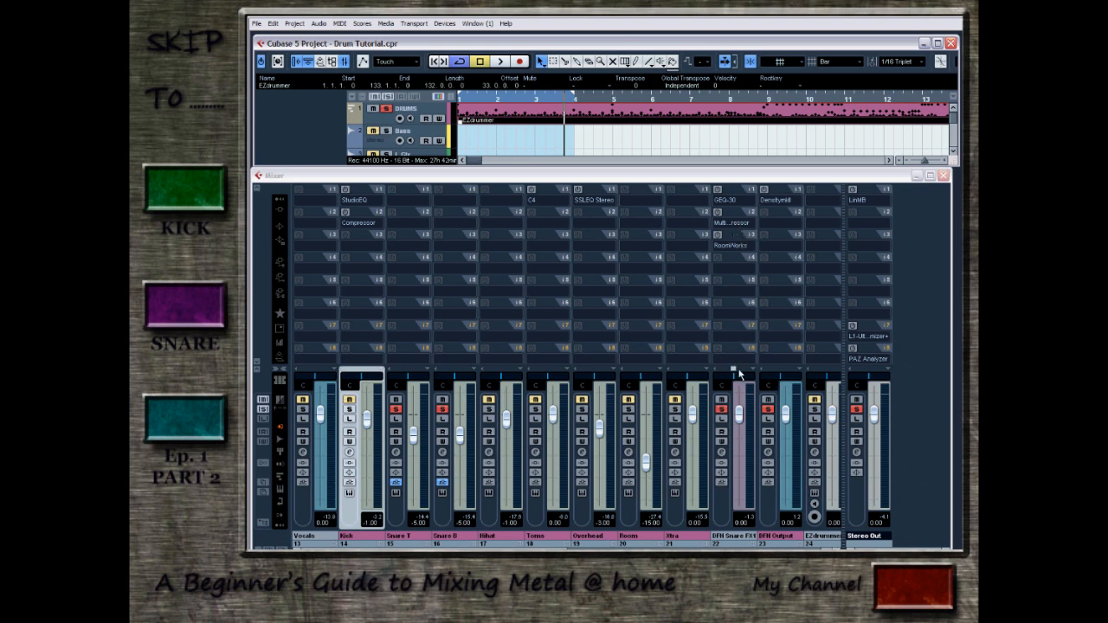
- Activate GEQ-30 in the first insert of DFH Snare FX1, review its band settings, and close its editor
left_click(719, 194)
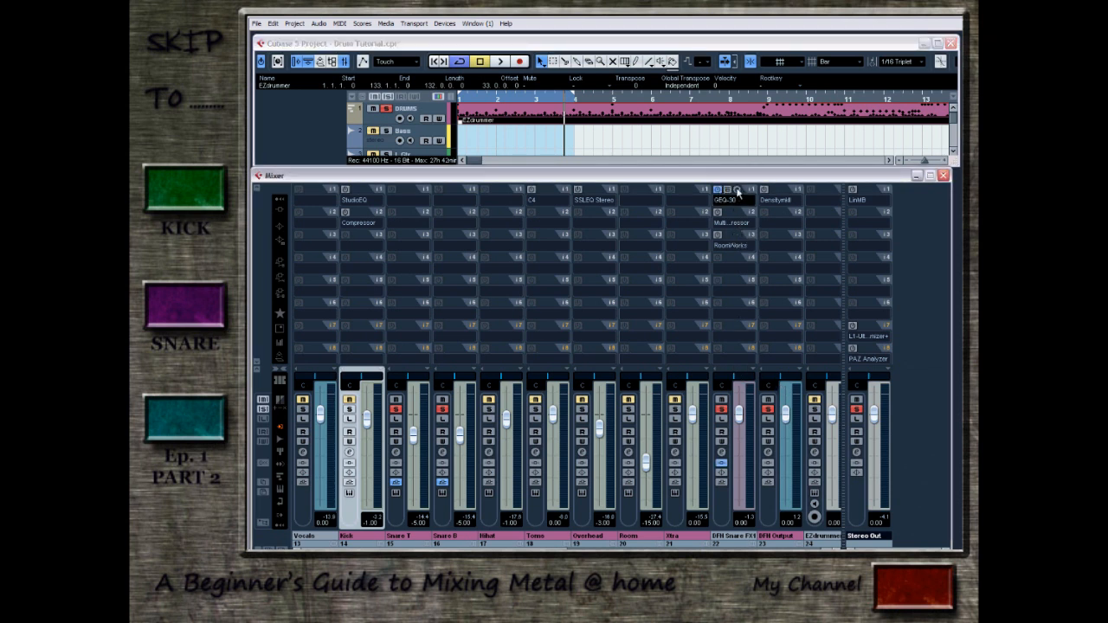
left_click(738, 190)
left_click_drag(700, 326, 526, 214)
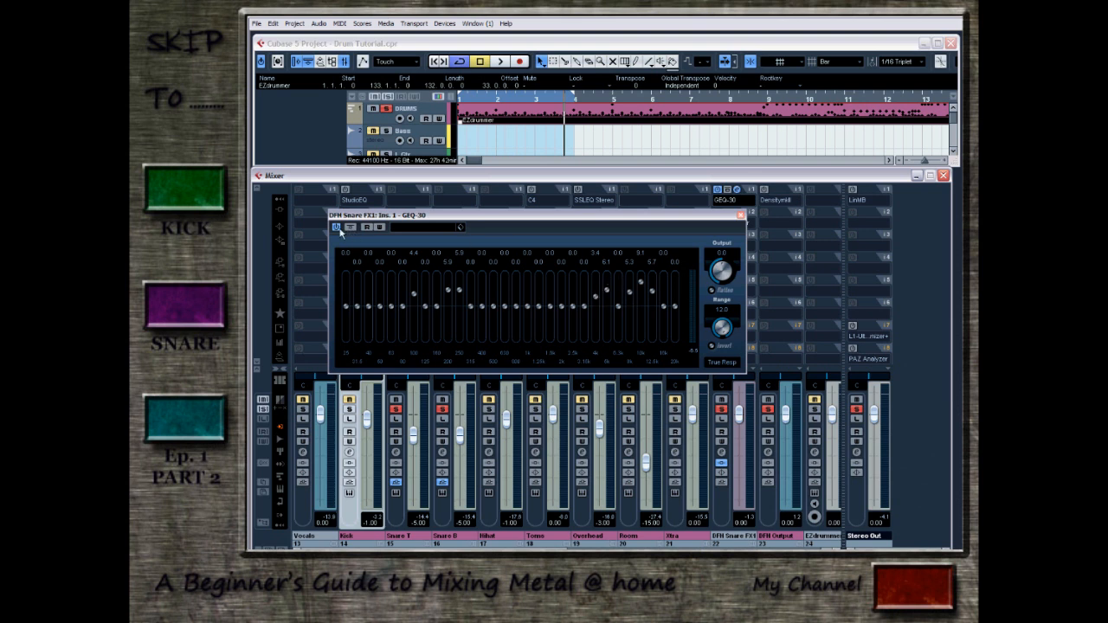
left_click(741, 215)
- Activate the MultibandCompressor in the second insert of DFH Snare FX1, review its settings, and close its editor
left_click(719, 214)
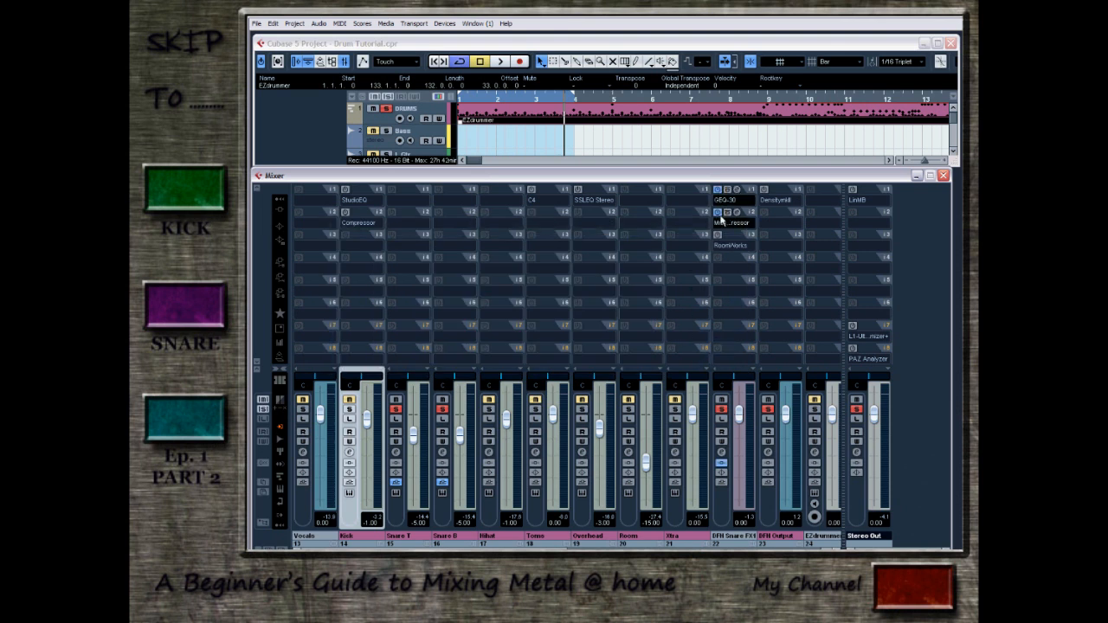
left_click(738, 213)
left_click_drag(831, 141, 374, 164)
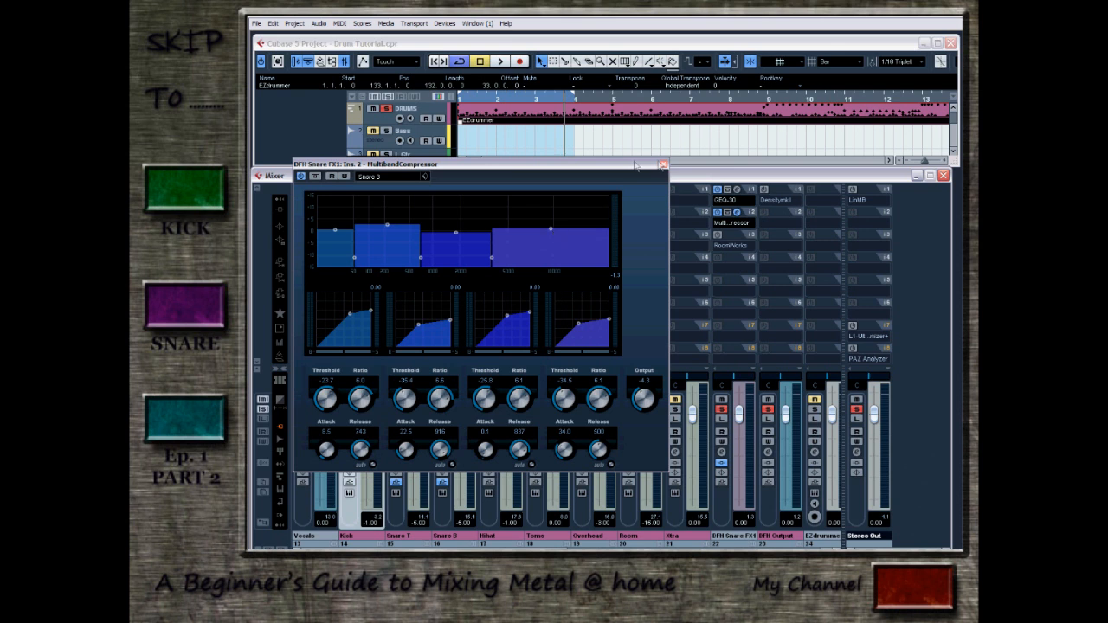
left_click(664, 165)
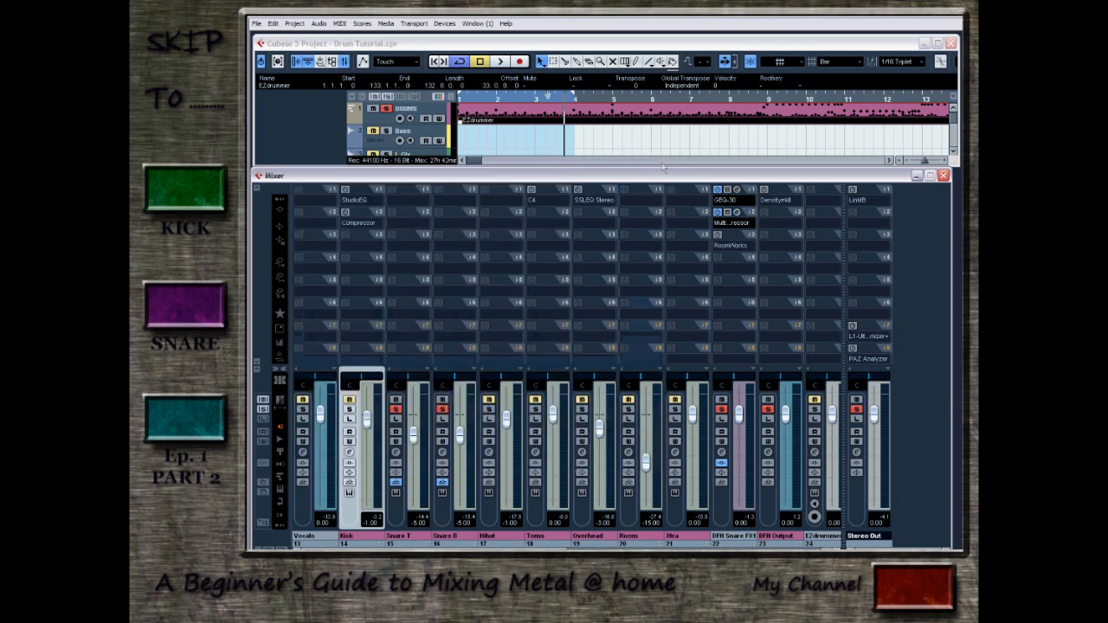
- Play the loop to compare the snare with GEQ-30 and MultibandCompressor bypassed and active, and leave both bypassed after stopping
left_click(729, 213)
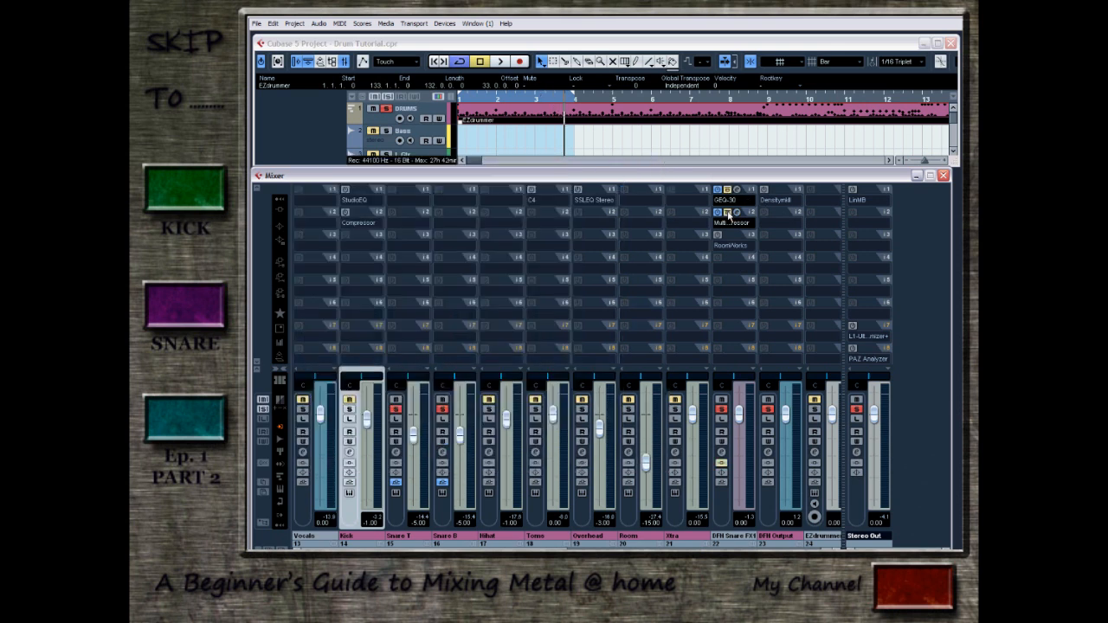
left_click(502, 62)
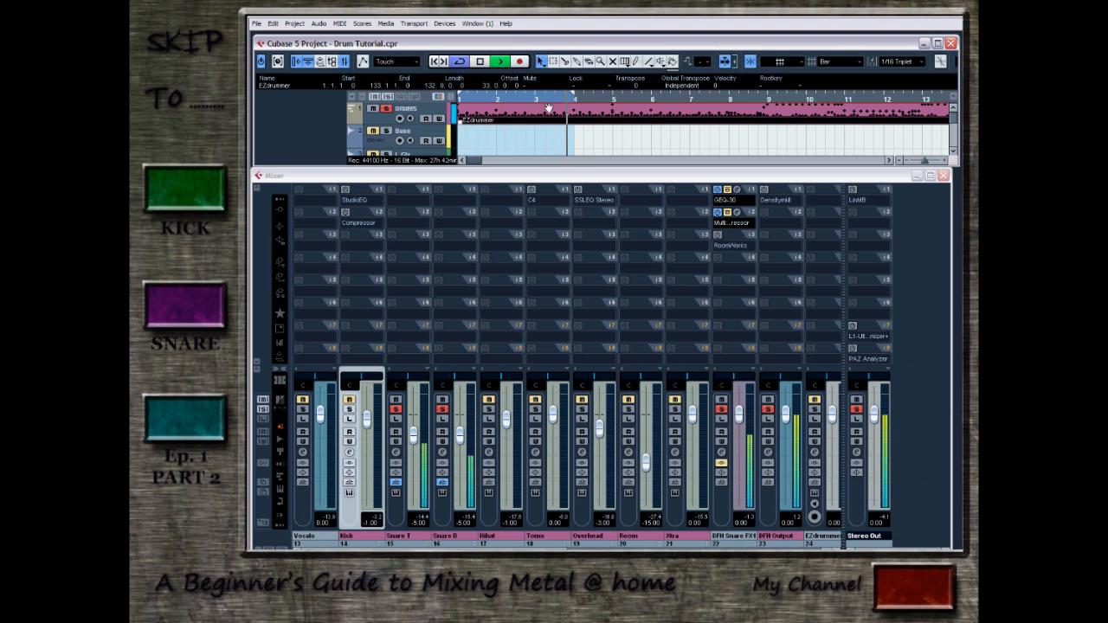
left_click(727, 189)
left_click(727, 212)
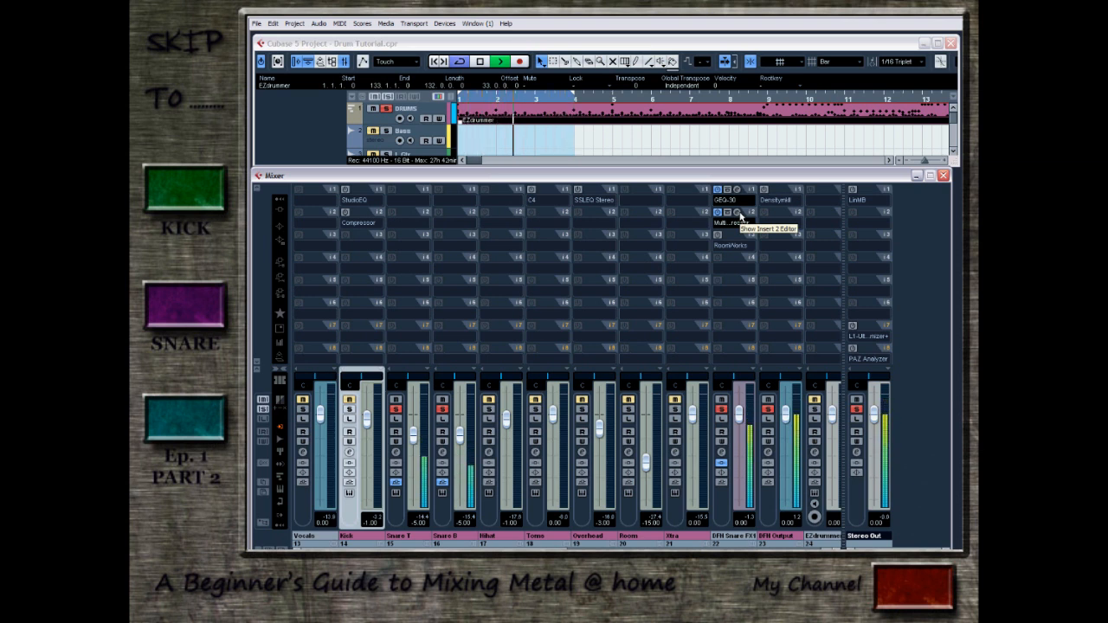
left_click(728, 213)
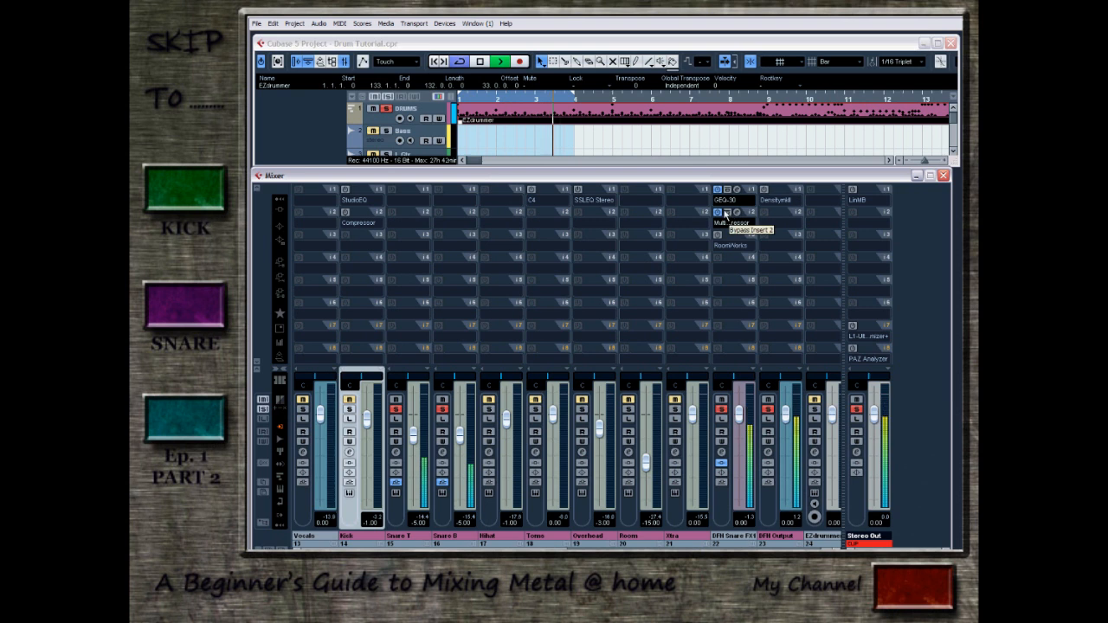
left_click(480, 63)
left_click(729, 191)
left_click(728, 191)
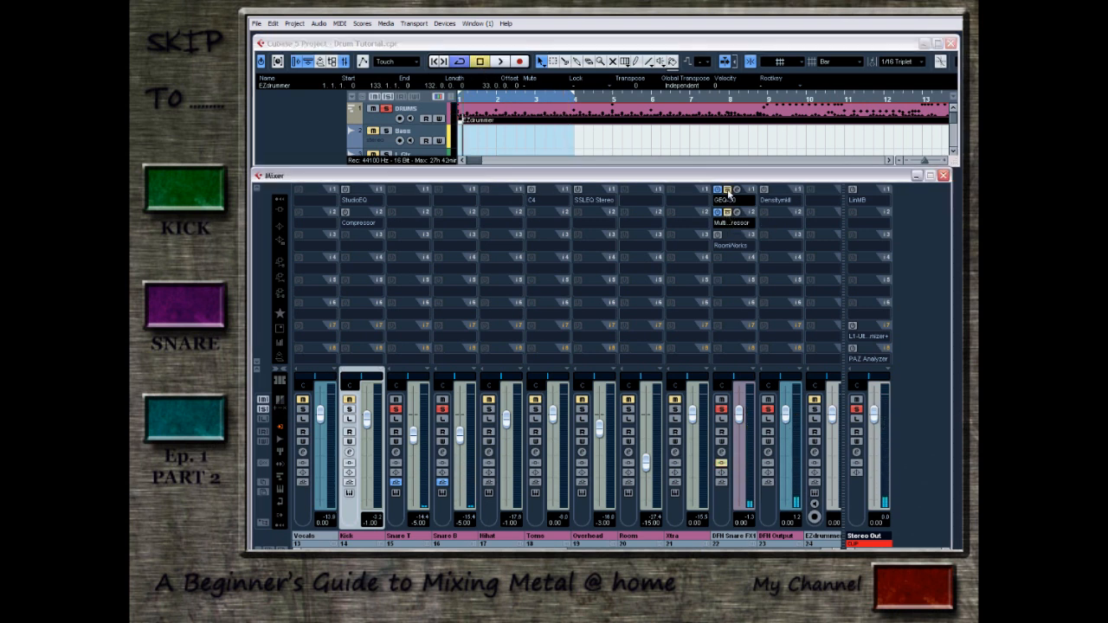
- Activate RoomWorks in the third insert of DFH Snare FX1 and open its editor to review the reverb settings
left_click(718, 236)
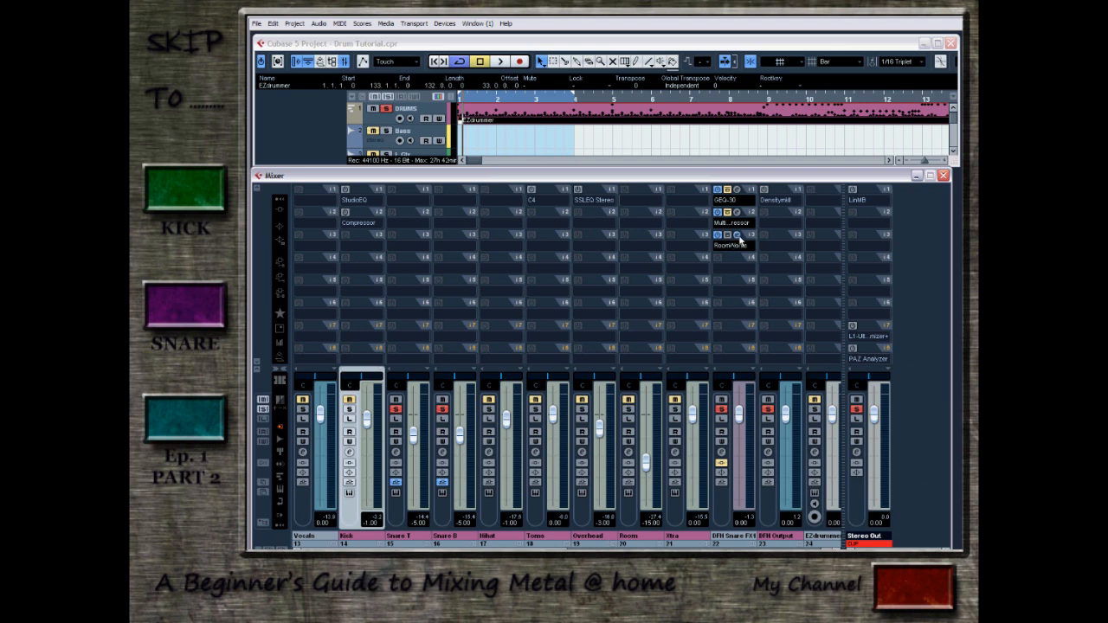
left_click(737, 235)
left_click_drag(866, 154, 435, 272)
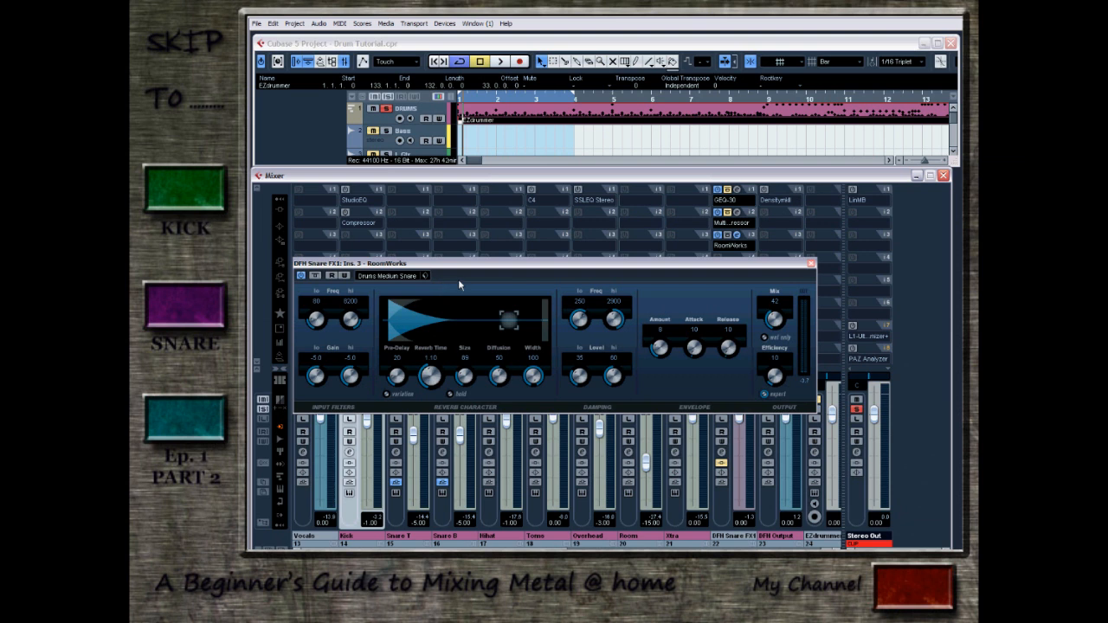
left_click_drag(472, 264, 567, 290)
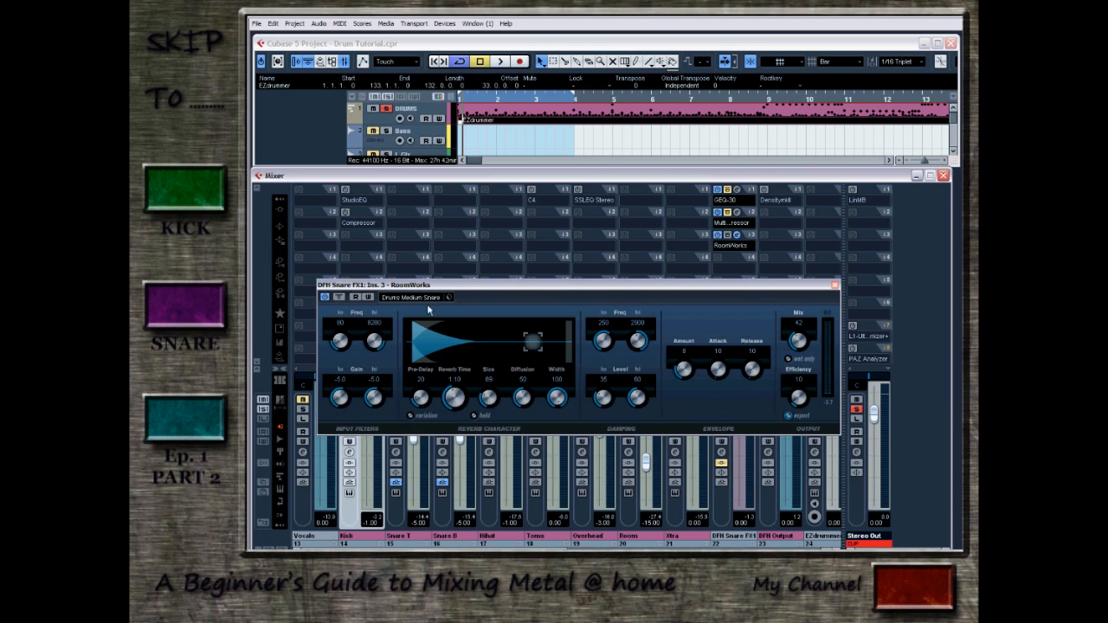
- Play the snare loop with RoomWorks bypassed, re-enable all three DFH Snare FX1 inserts for comparison, and close the RoomWorks editor
left_click(339, 297)
left_click(504, 62)
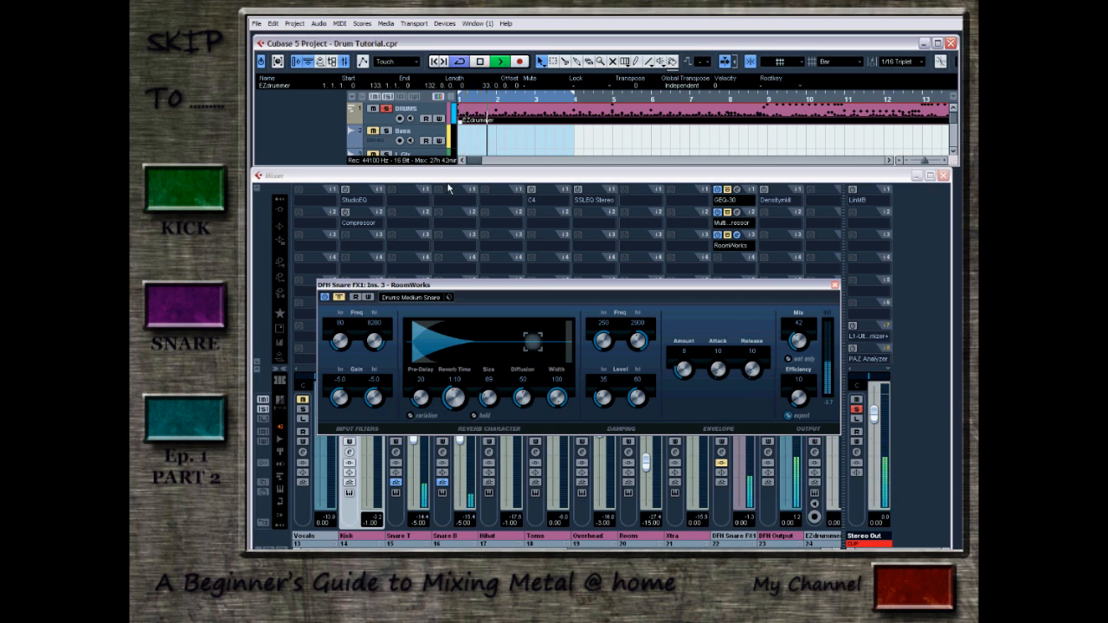
left_click(765, 174)
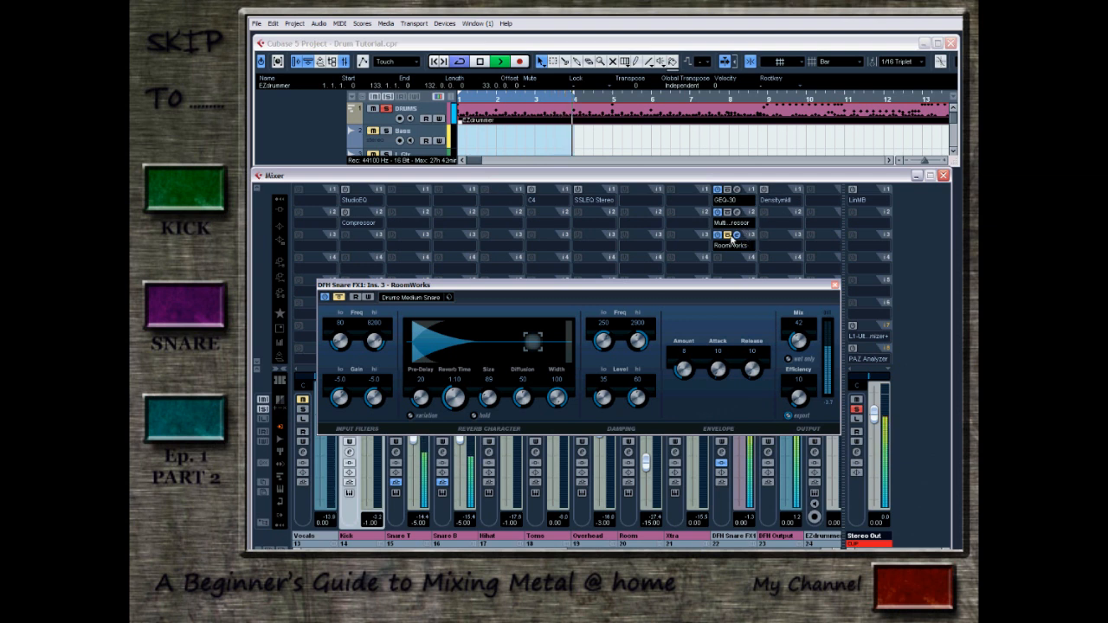
left_click(731, 237)
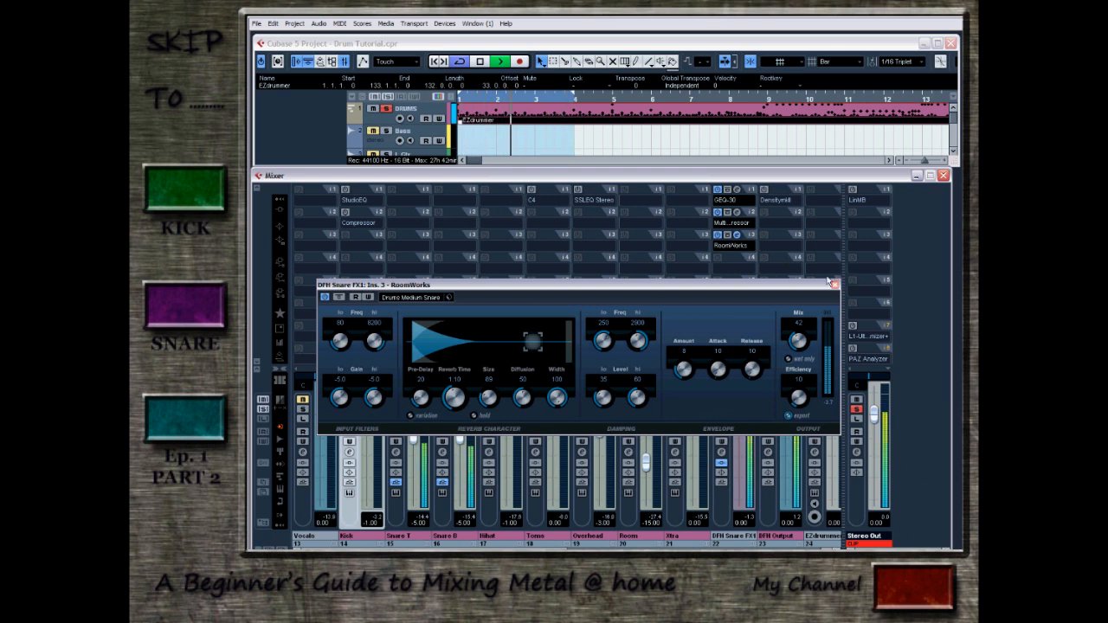
left_click(480, 63)
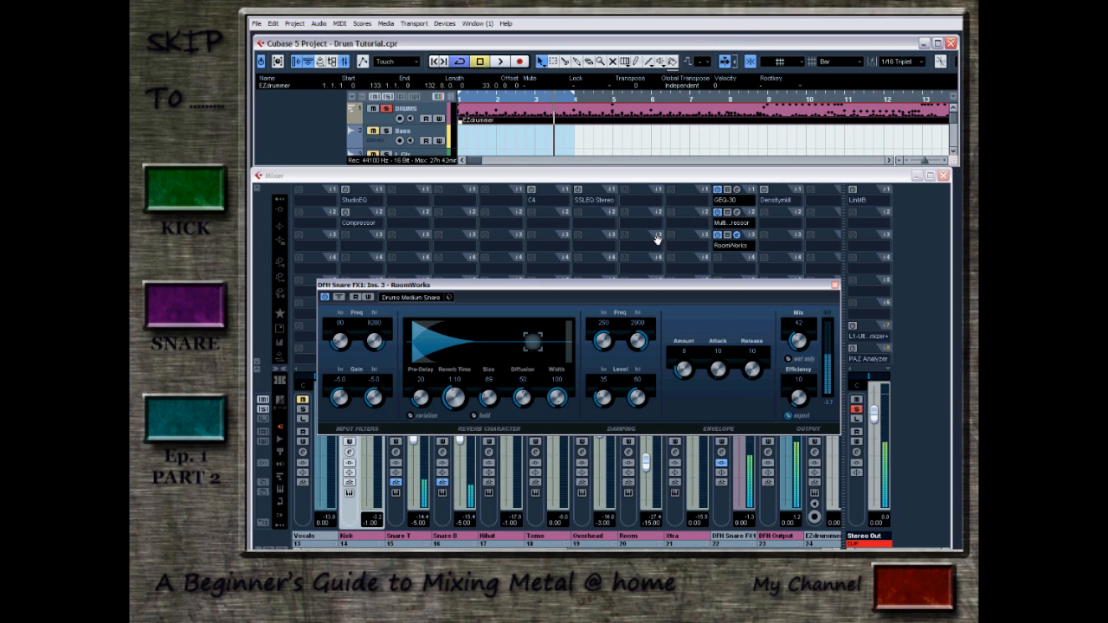
left_click(835, 287)
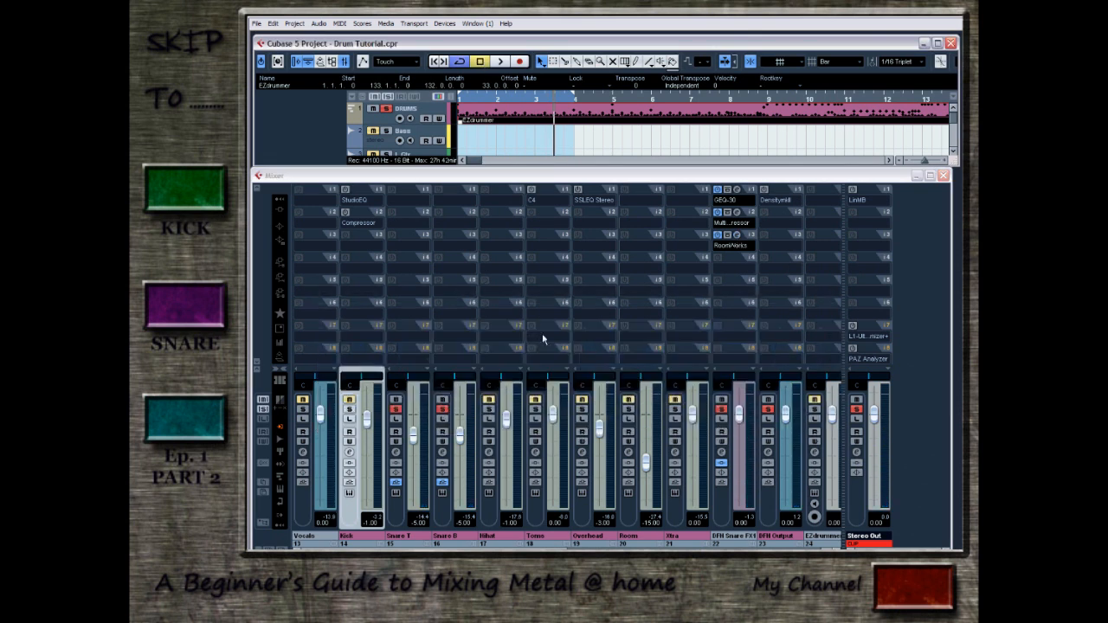
- Solo the Kick alongside the snares and play the loop from bar 1 while activating the Kick's StudioEQ and Compressor inserts
left_click(349, 409)
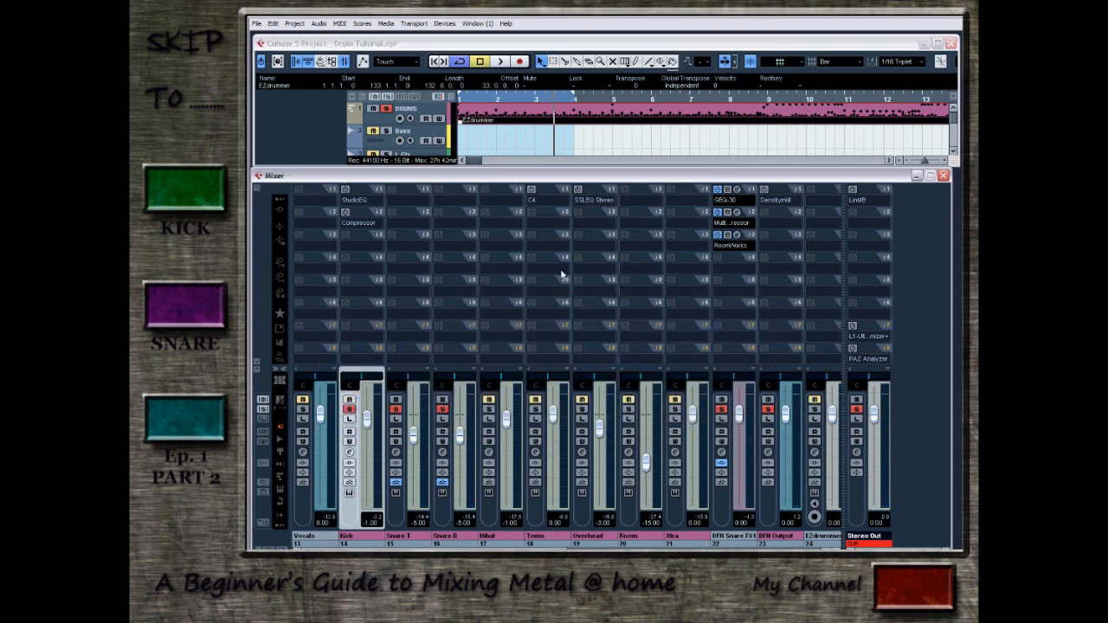
left_click(439, 62)
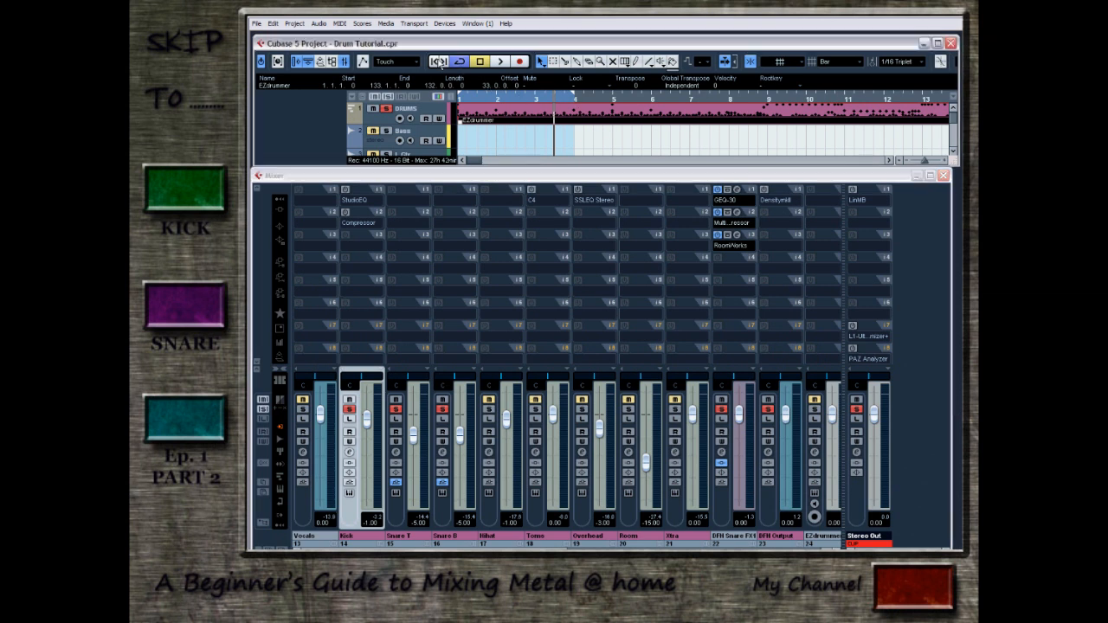
left_click(502, 61)
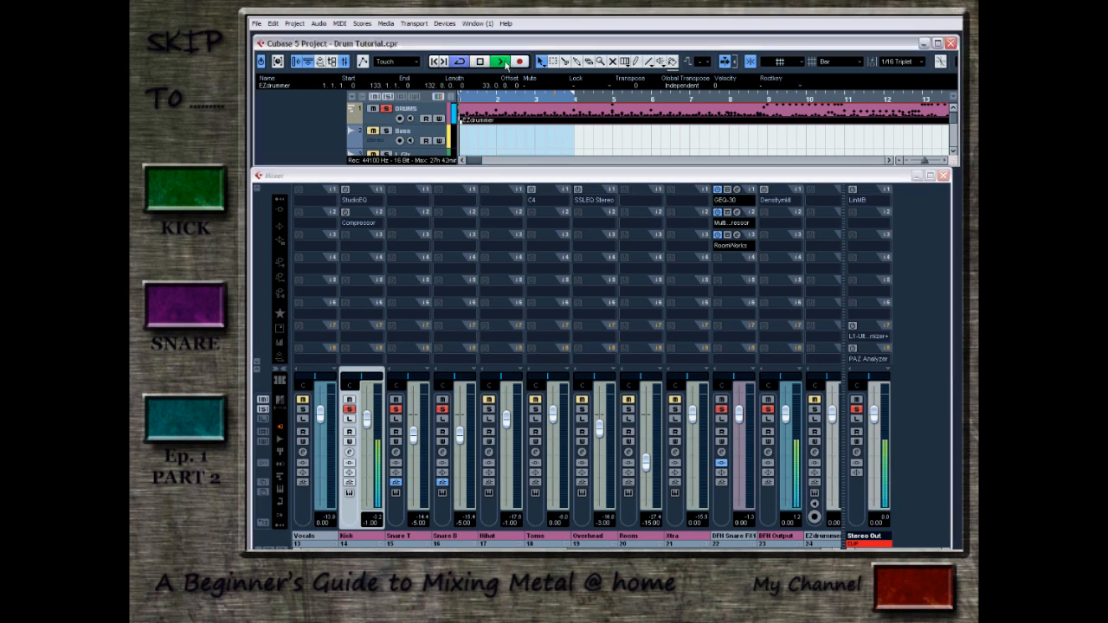
left_click(353, 217)
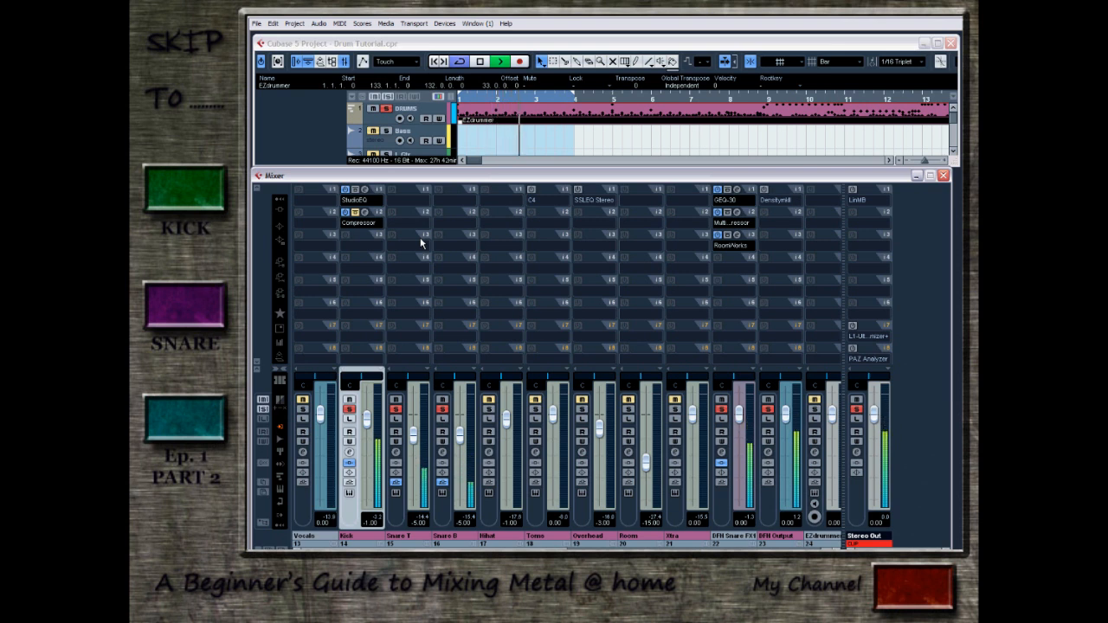
left_click(533, 143)
key("space")
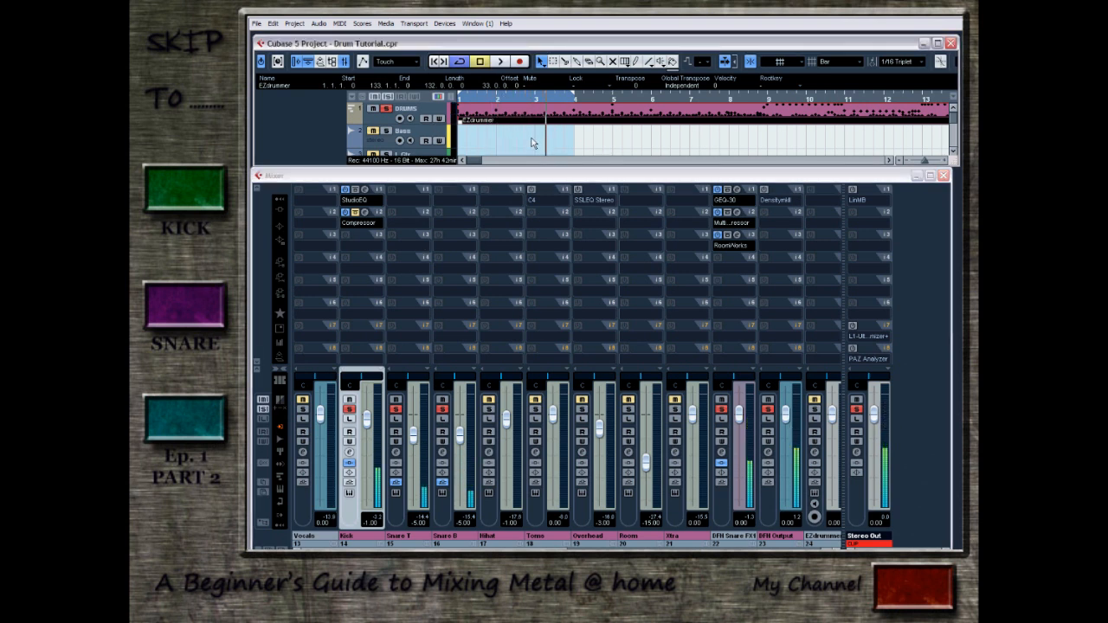